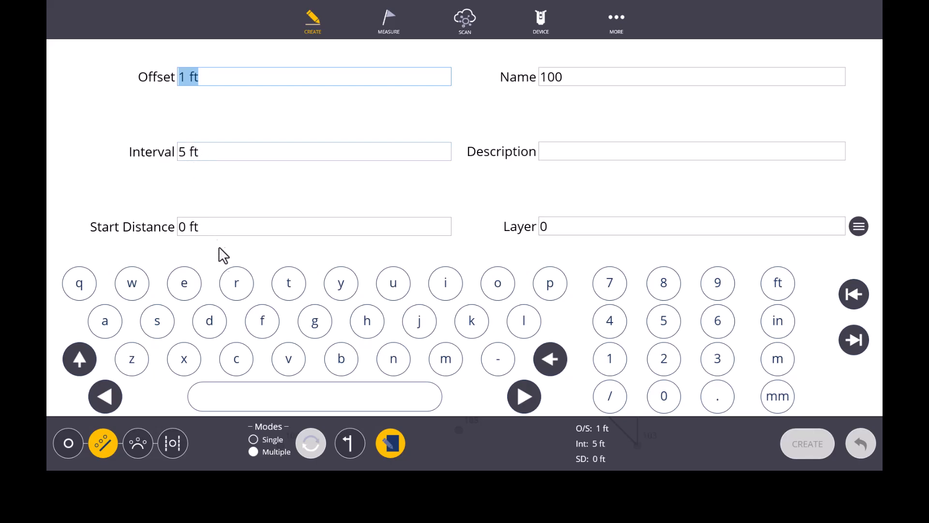
Set the start distance for the multiple offset points to 5 ft.
left_click(237, 293)
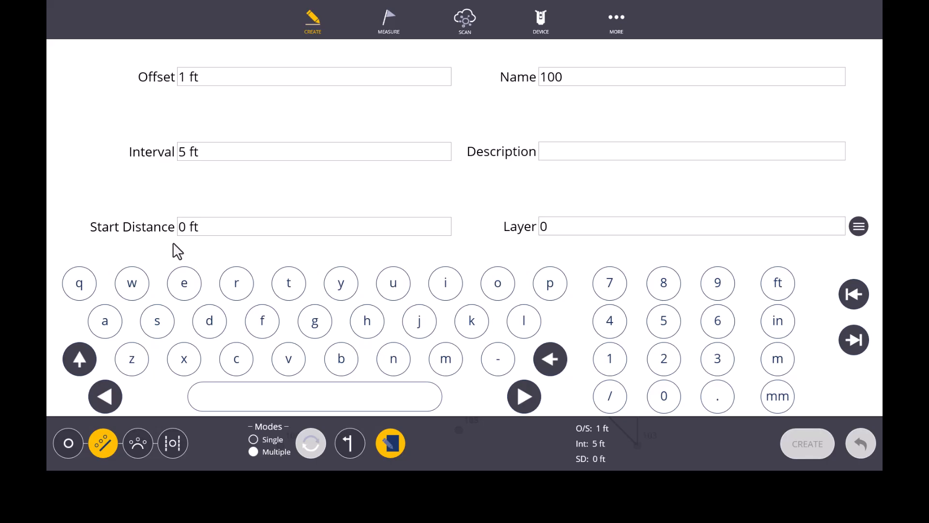
left_click(189, 228)
left_click(664, 320)
left_click(778, 282)
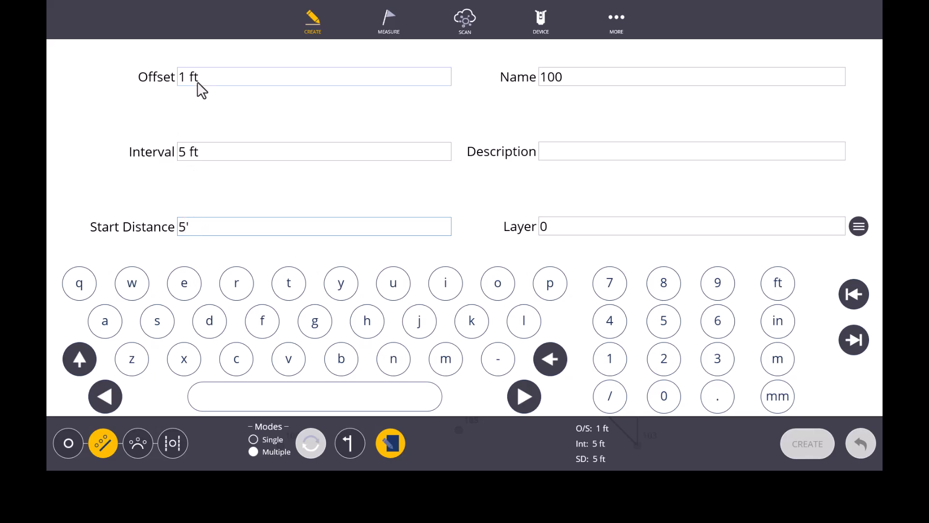
Set the offset to 3 ft, the interval to 6 inches and the start distance to 2 ft, and close the settings.
left_click(183, 82)
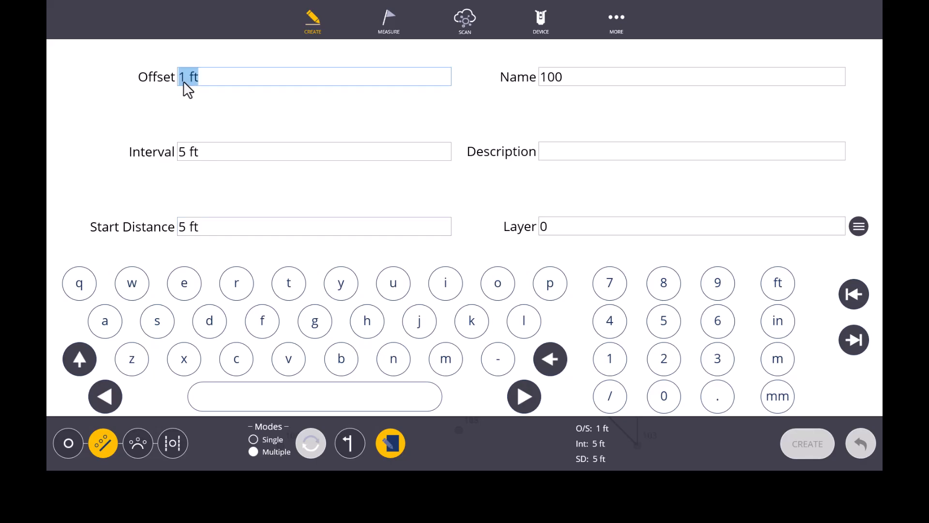
type("3'")
left_click(199, 156)
type("6\"")
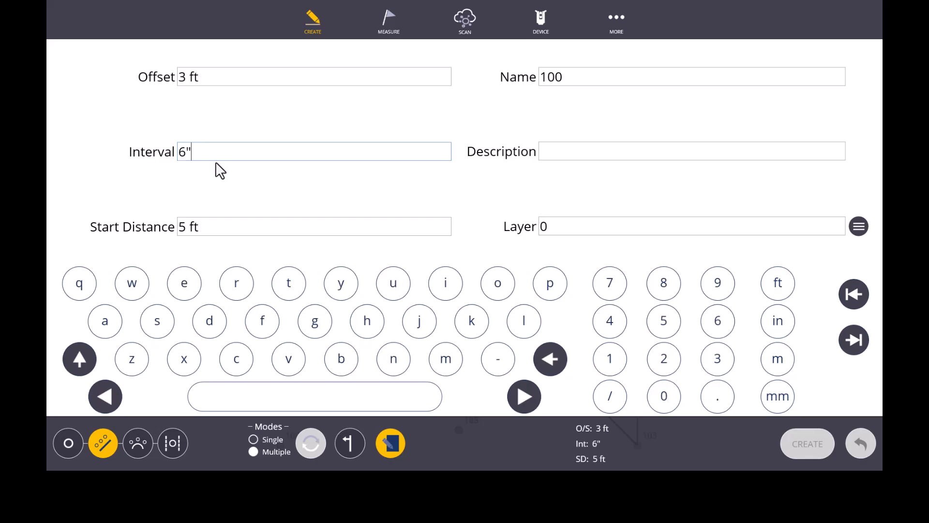
left_click(188, 230)
type("2'")
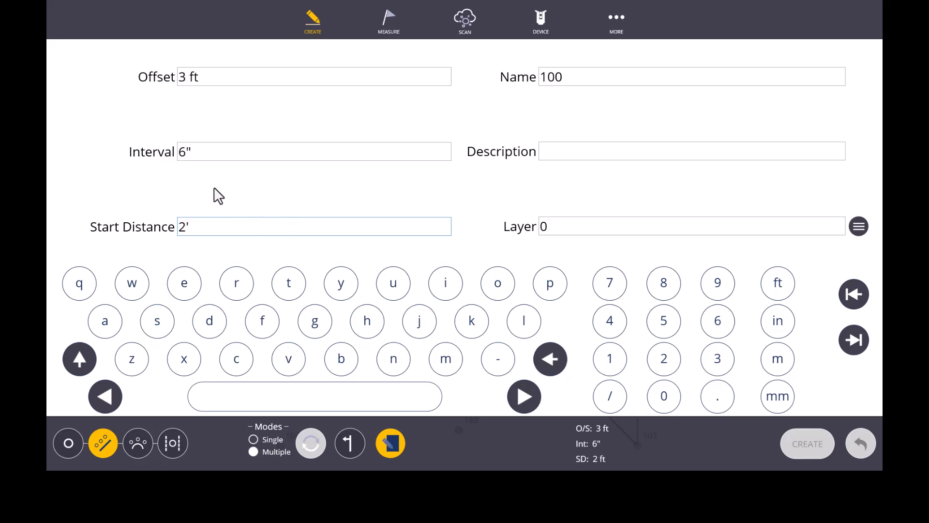
left_click(390, 446)
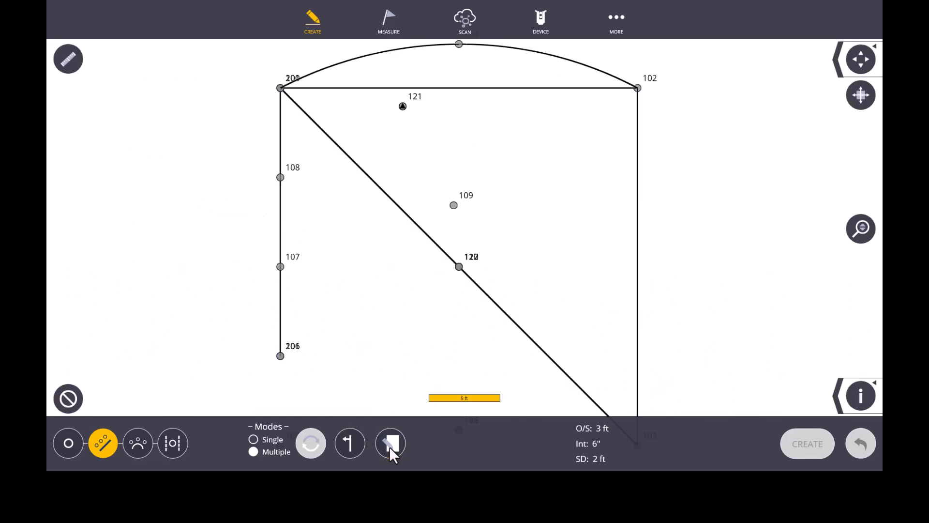
Preview the offset points by selecting the line between points 102 and 103, and clear the selection.
scroll(454, 225, "down", 1)
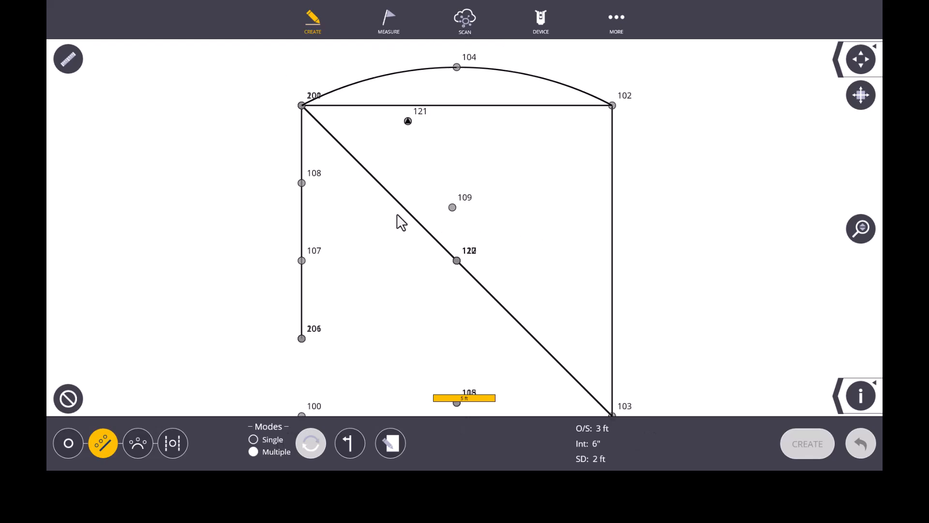
left_click_drag(517, 233, 430, 195)
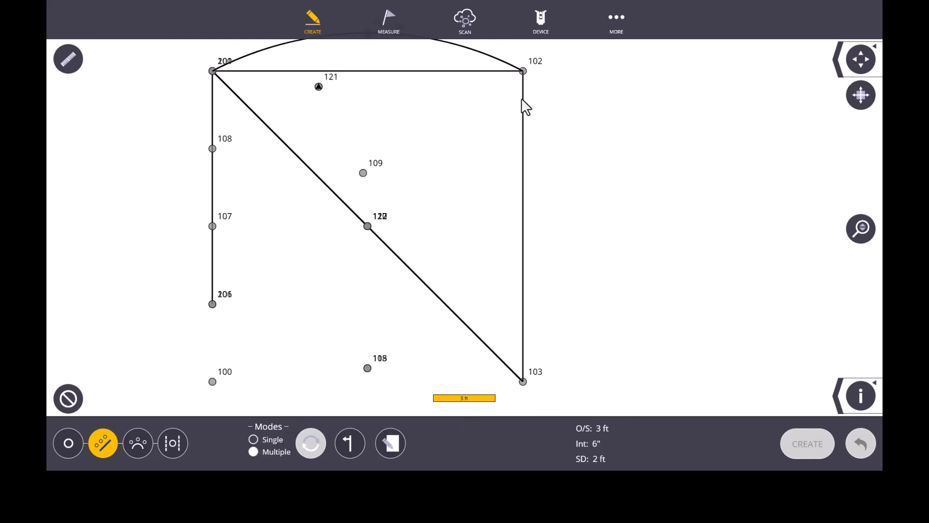
left_click(523, 200)
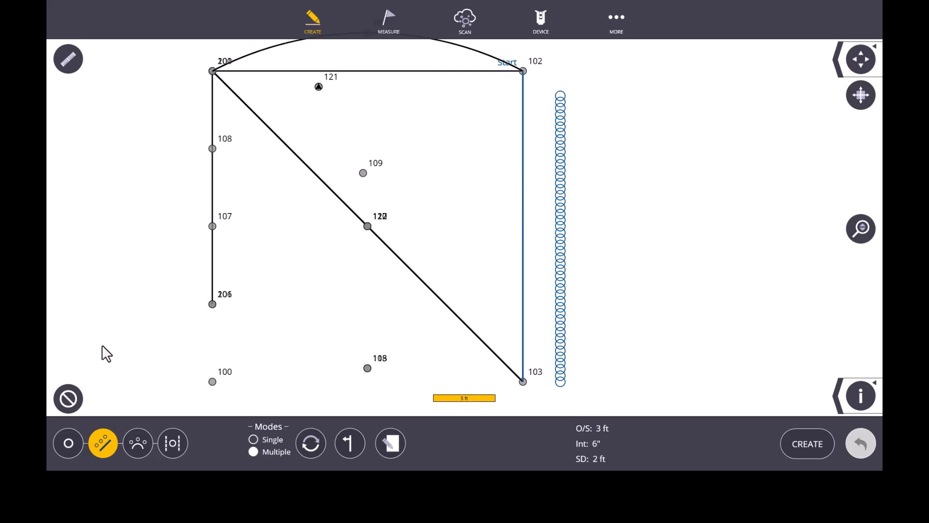
left_click(68, 397)
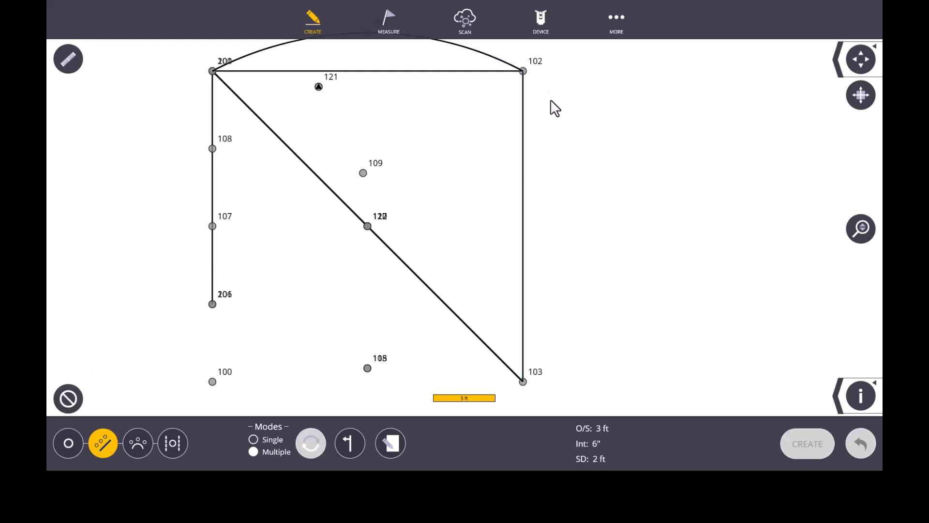
Preview the offset points by selecting point 102 and point 103 instead of the line, and clear the selection.
left_click(523, 71)
left_click(523, 381)
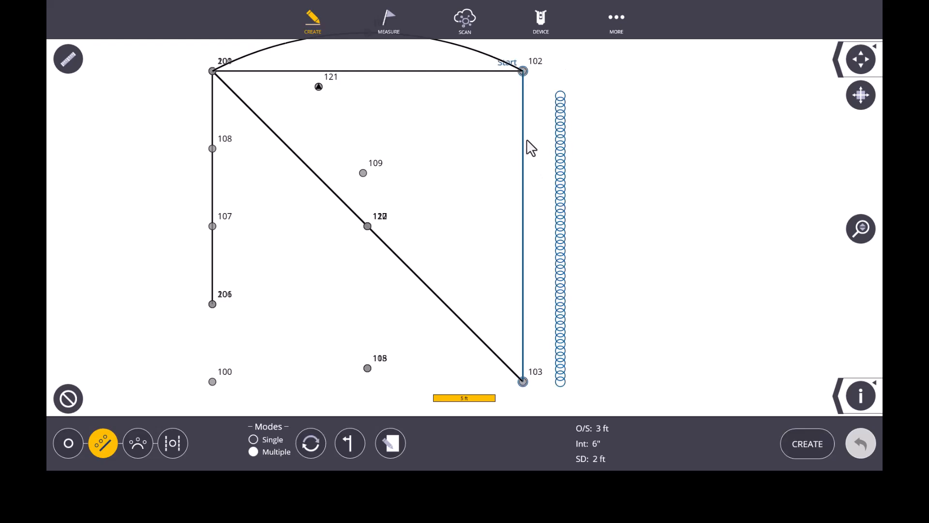
left_click(68, 398)
Preview offset points between the unconnected points 102 and 109, and clear the selection.
left_click(523, 71)
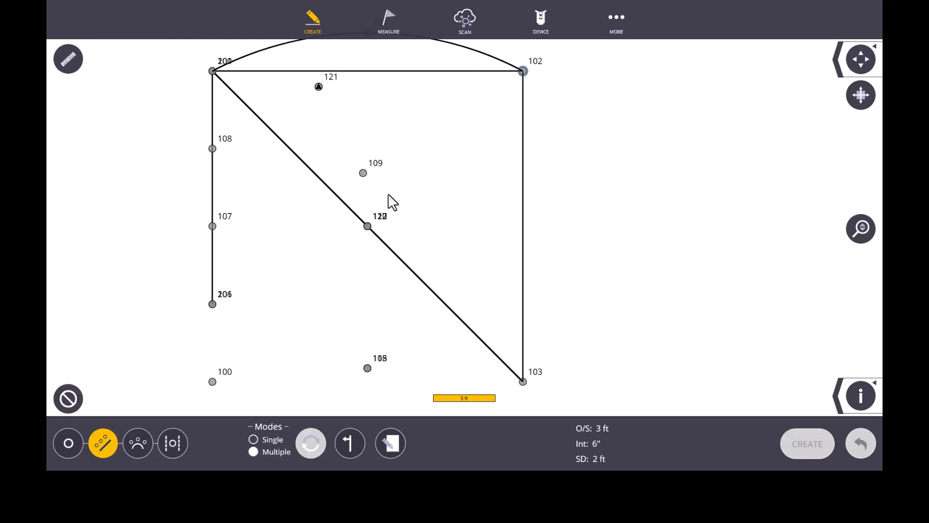
left_click(363, 173)
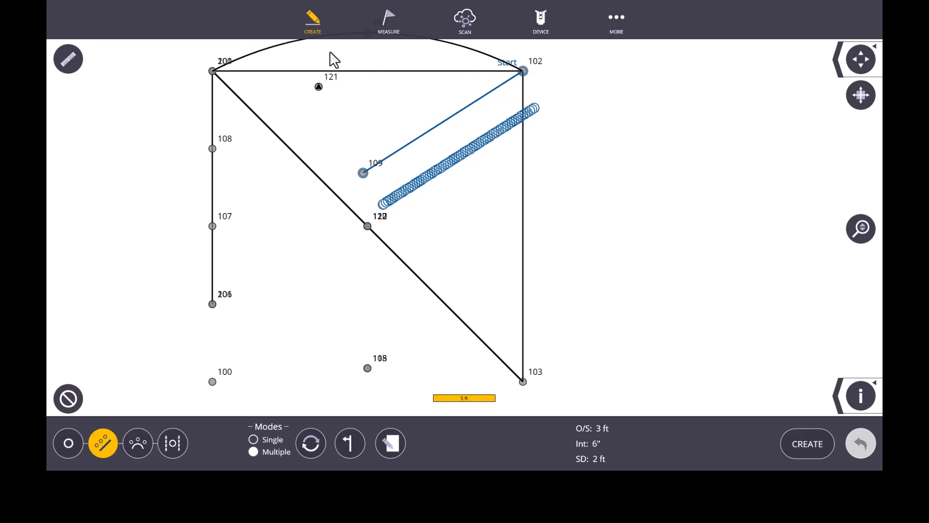
left_click(62, 395)
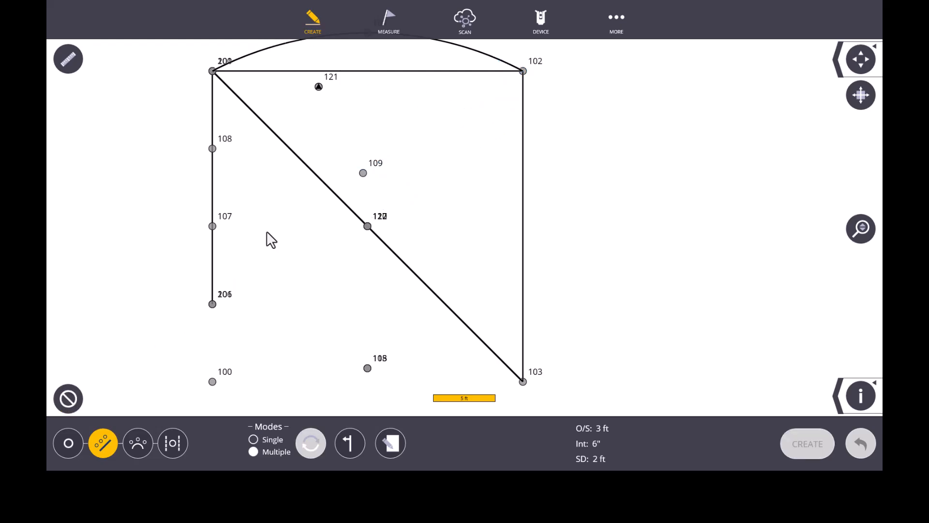
Select the line between points 102 and 103, reverse its start end to point 103, and clear the selection.
left_click(523, 160)
scroll(559, 103, "up", 2)
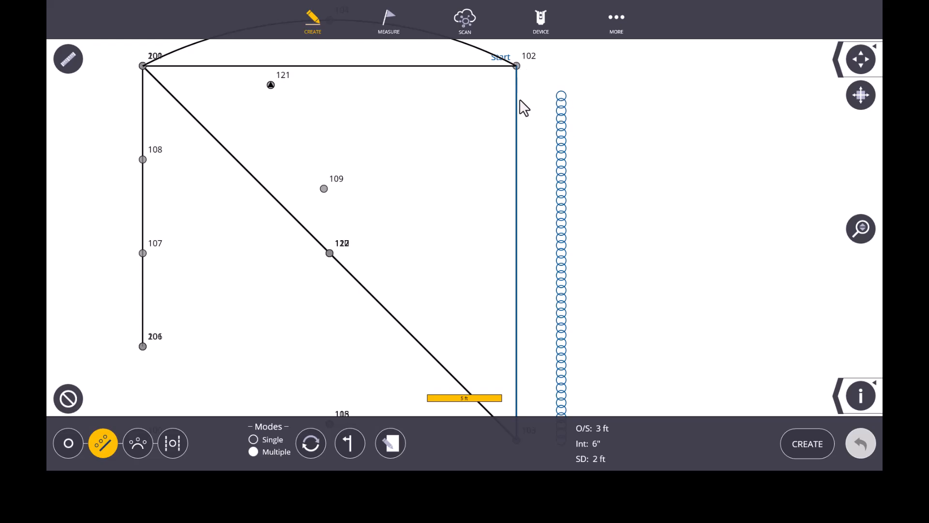
scroll(443, 95, "down", 5)
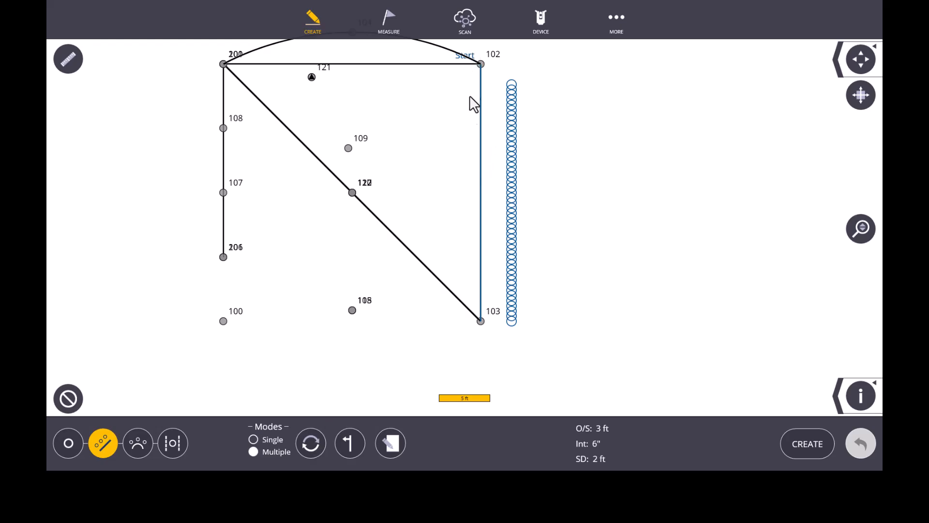
scroll(463, 185, "down", 1)
scroll(473, 59, "up", 1)
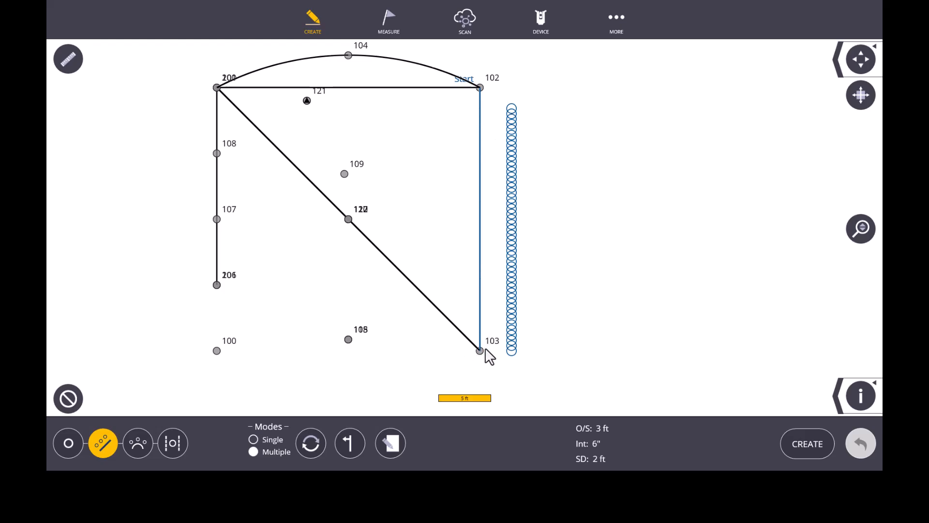
left_click(312, 444)
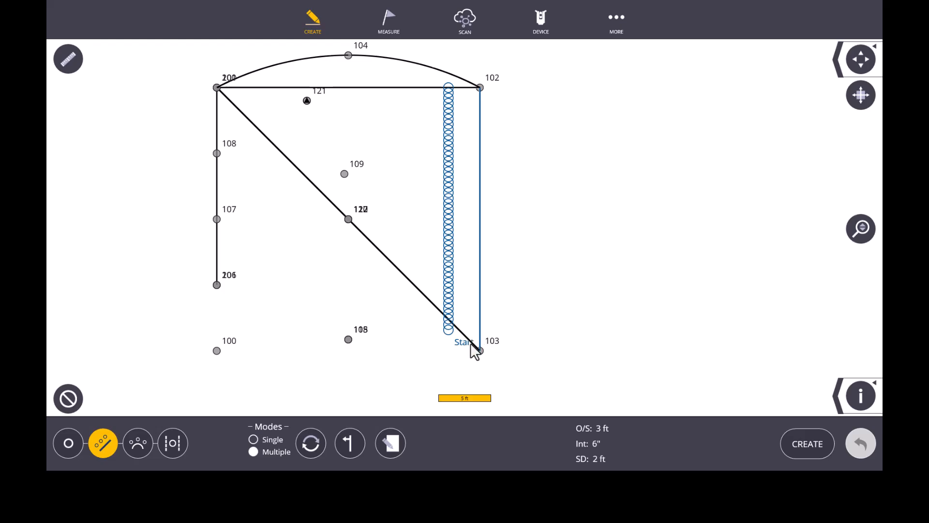
left_click(71, 400)
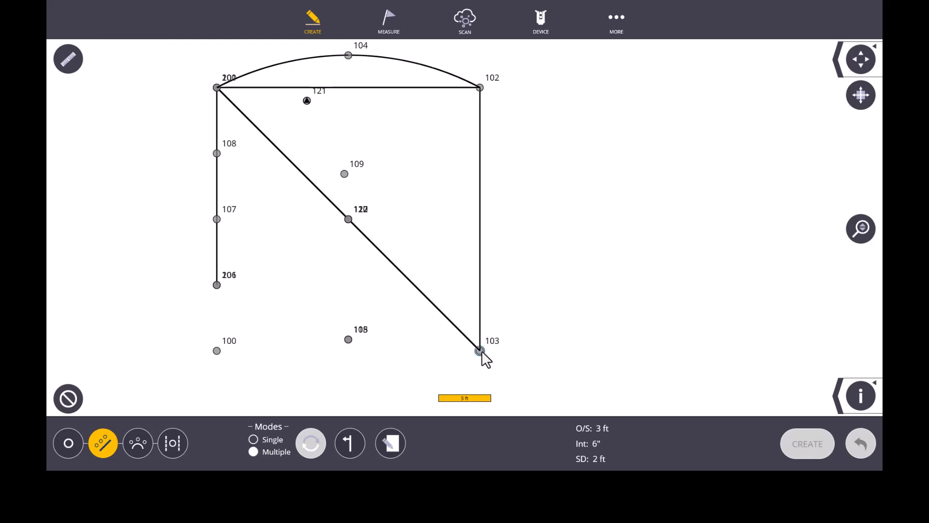
Preview the offset points starting at point 103 by selecting point 103 before point 102, and clear the selection.
left_click(479, 88)
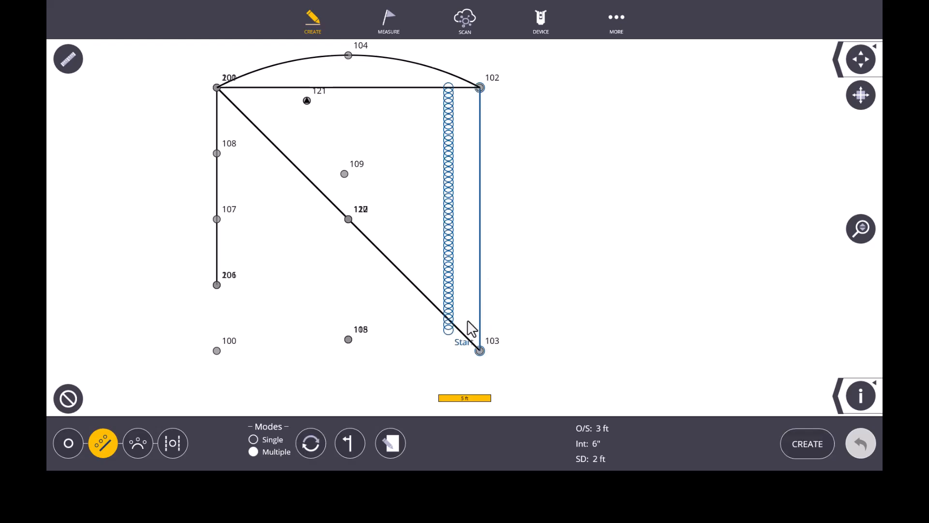
left_click(68, 398)
Create offset points from point 102 to point 103 on the line's outer side, after cycling the offset through the inner side and both sides.
left_click(480, 89)
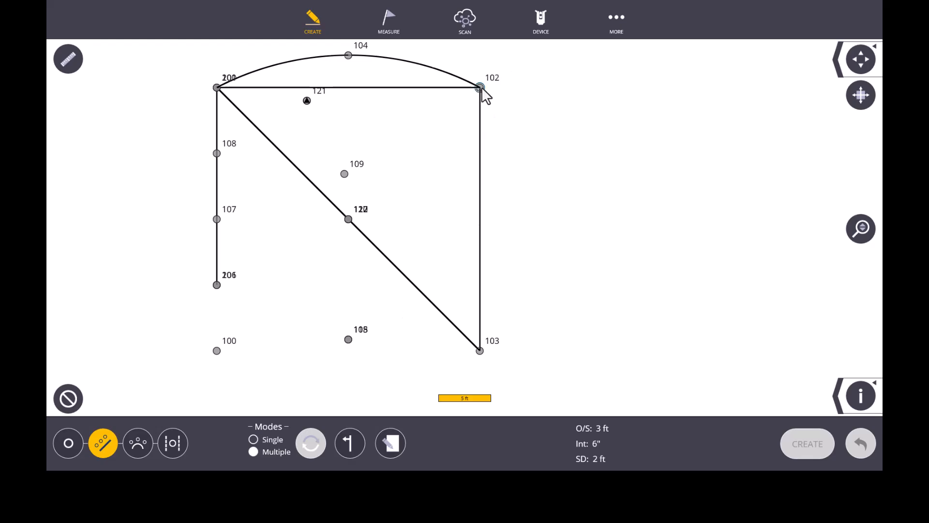
left_click(480, 351)
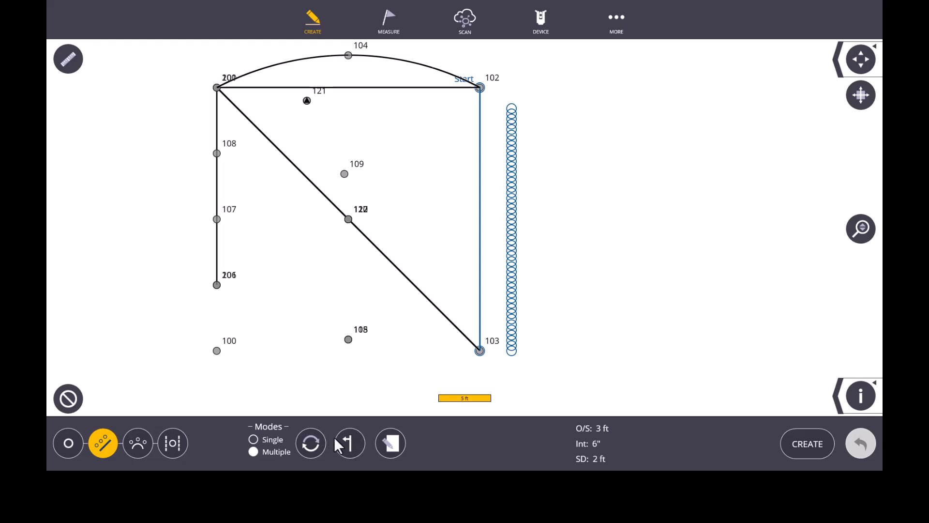
left_click(346, 442)
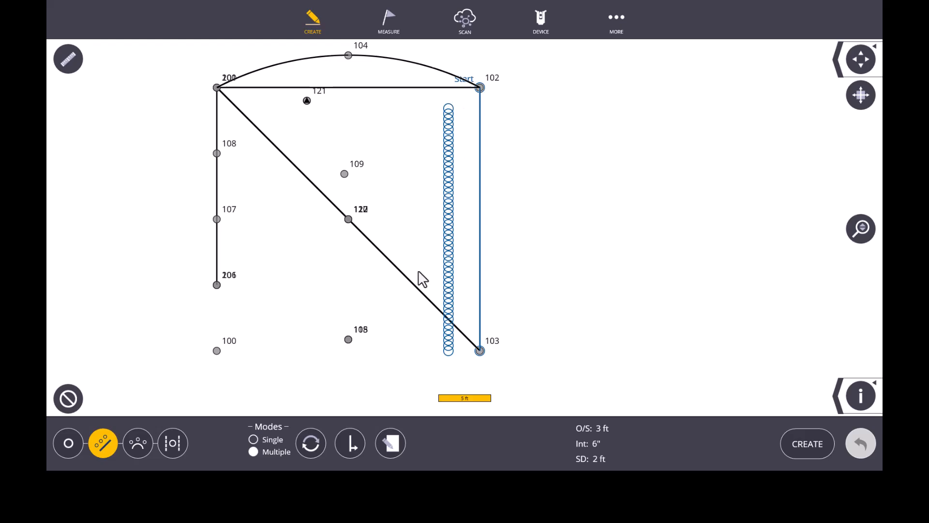
left_click(349, 444)
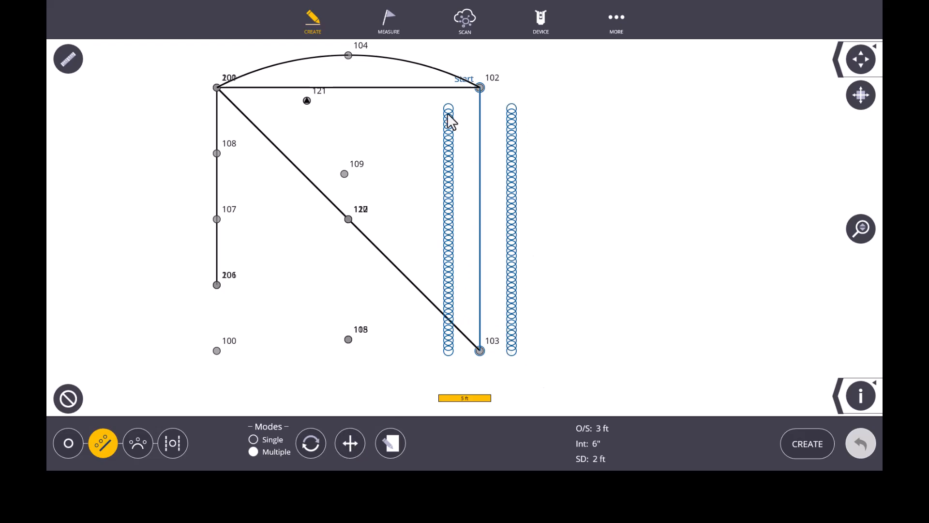
left_click(359, 440)
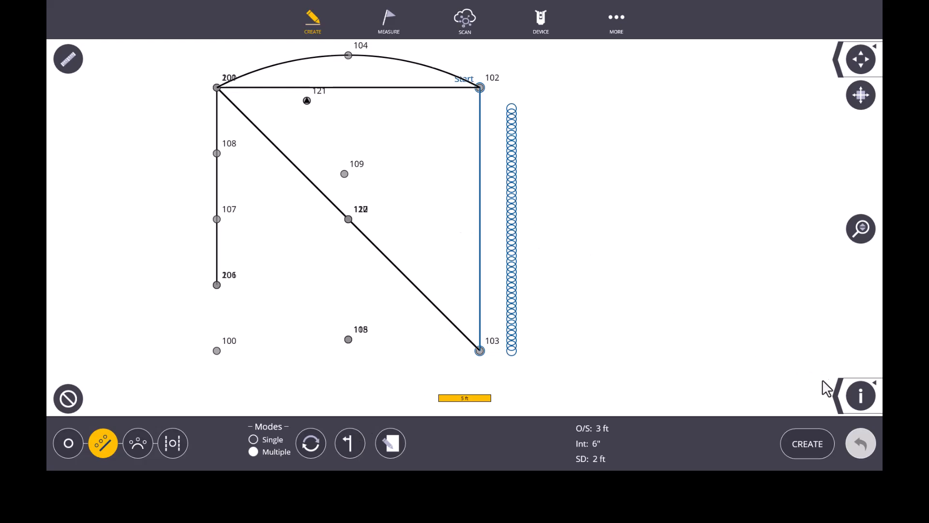
left_click(809, 442)
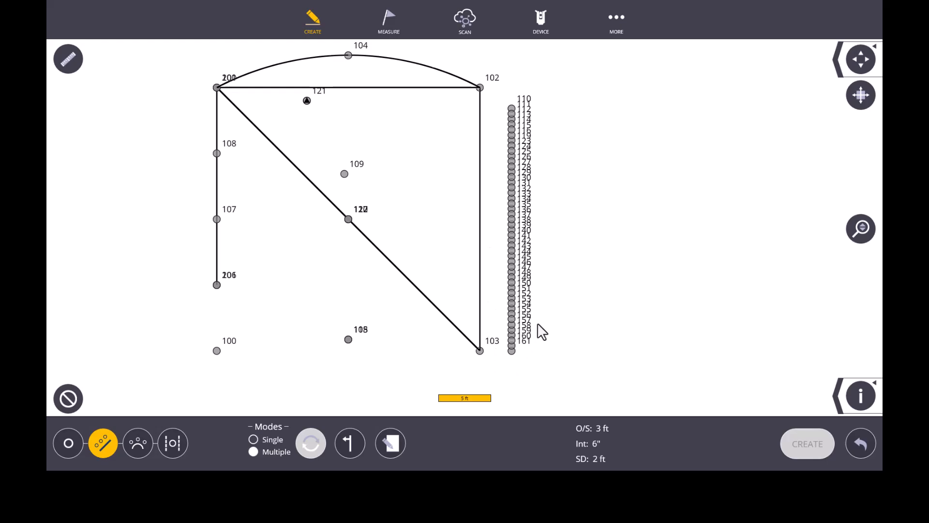
Switch the offset point mode to Single and review its offset, start distance, name and layer settings.
left_click(397, 437)
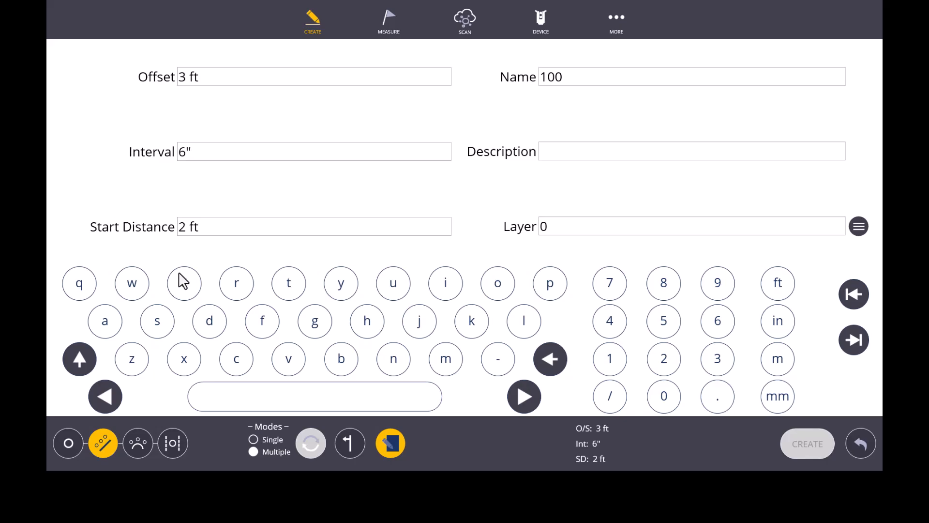
left_click(253, 440)
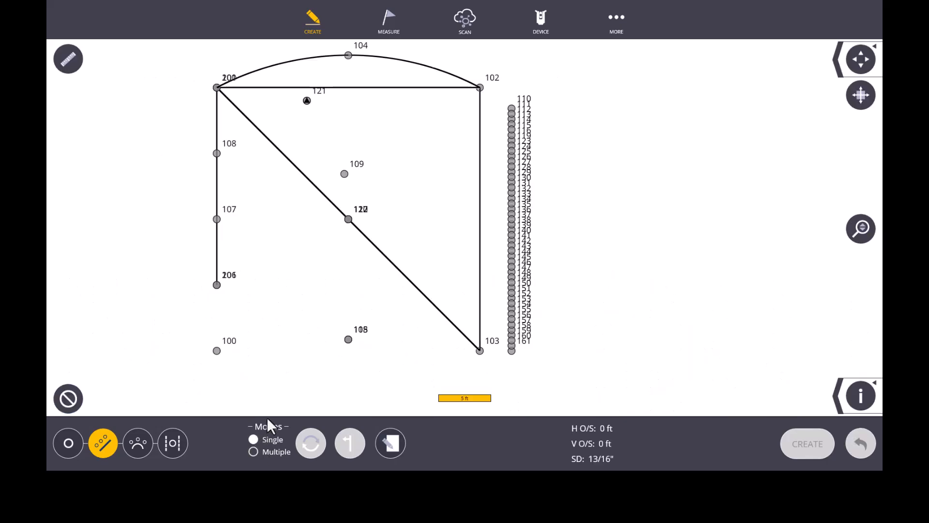
left_click(390, 443)
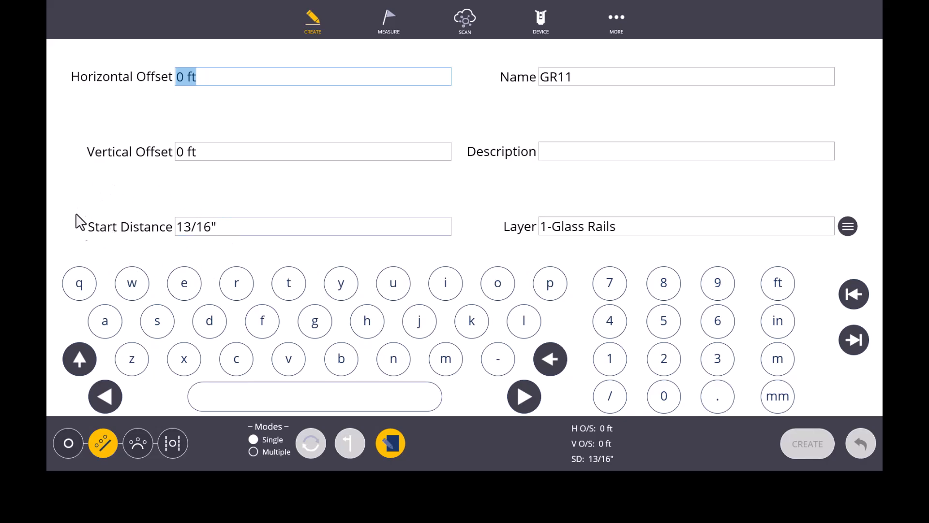
left_click(385, 441)
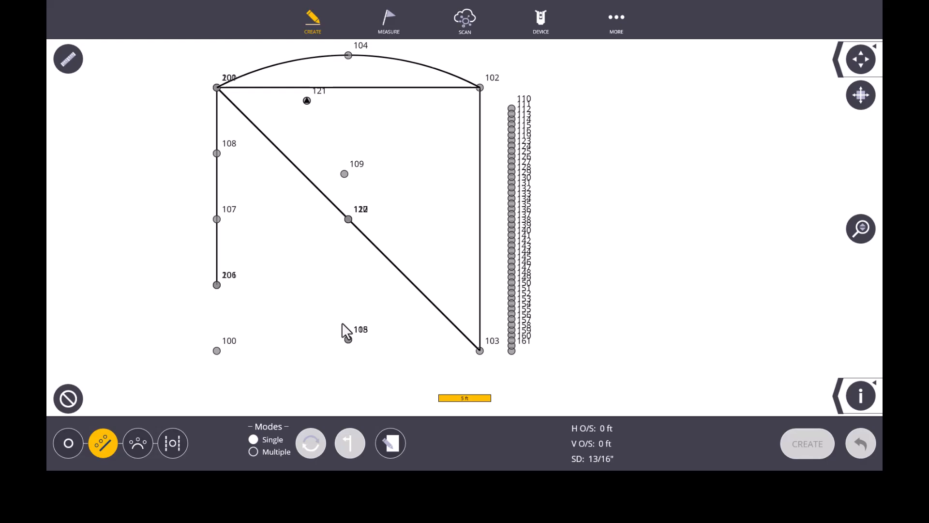
Create linework running from point 106 through point 100 to point 103.
scroll(341, 322, "down", 1)
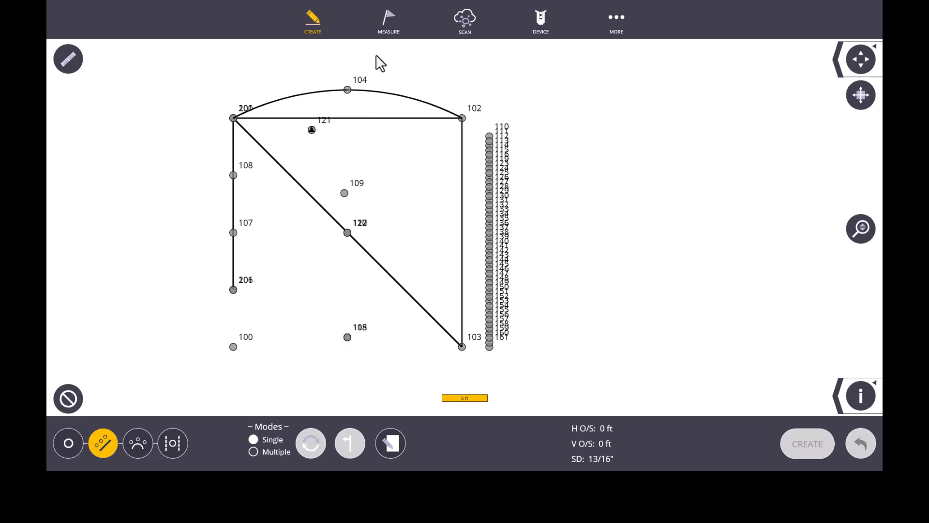
left_click(321, 23)
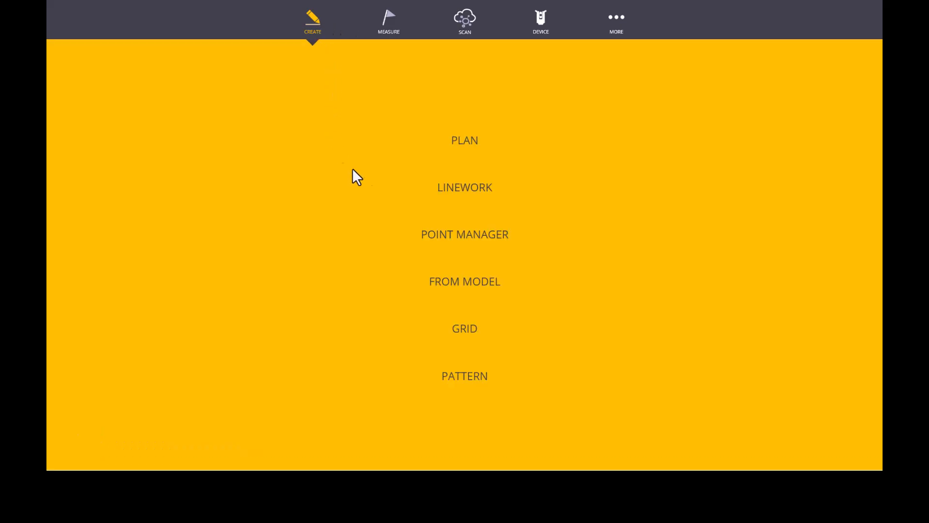
left_click(468, 186)
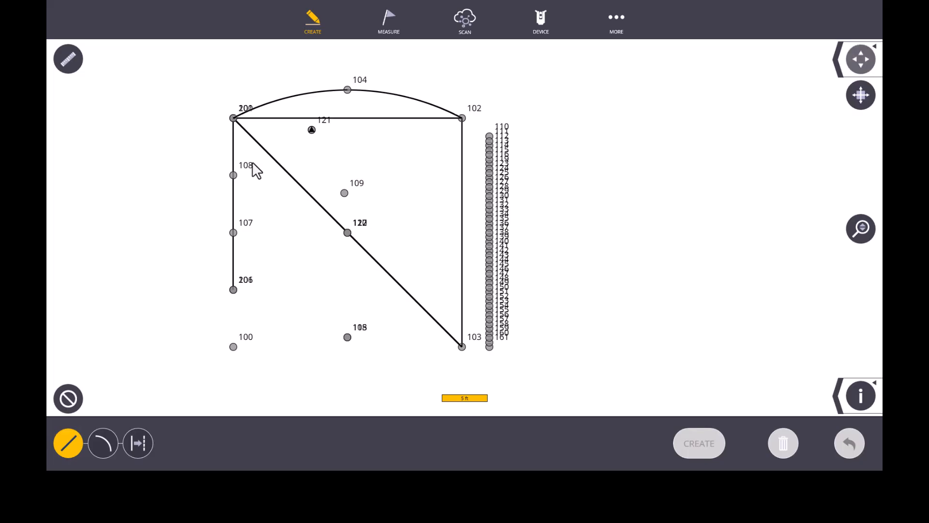
left_click(232, 290)
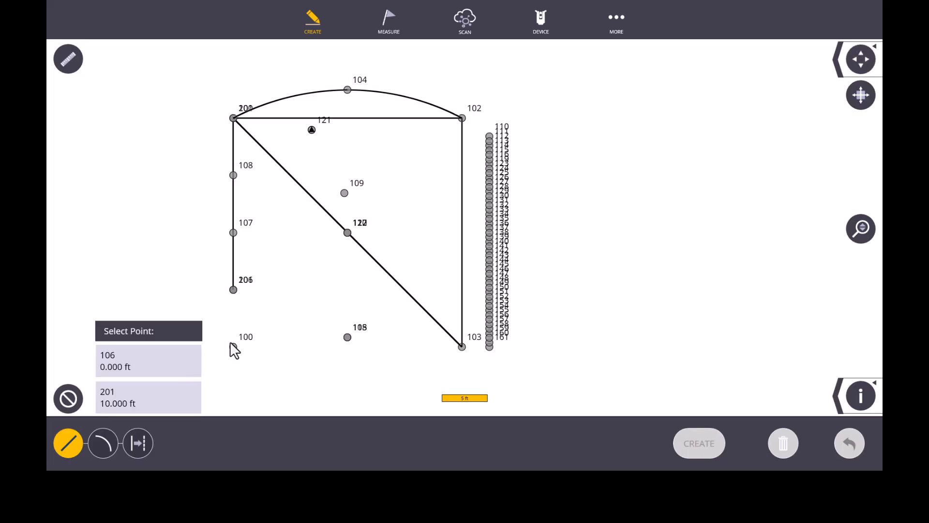
left_click(155, 363)
left_click(234, 347)
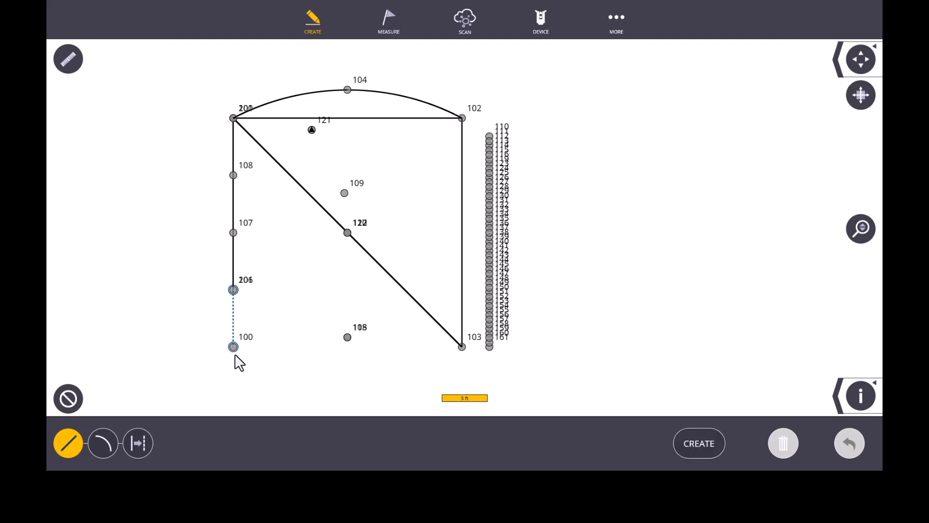
left_click(460, 348)
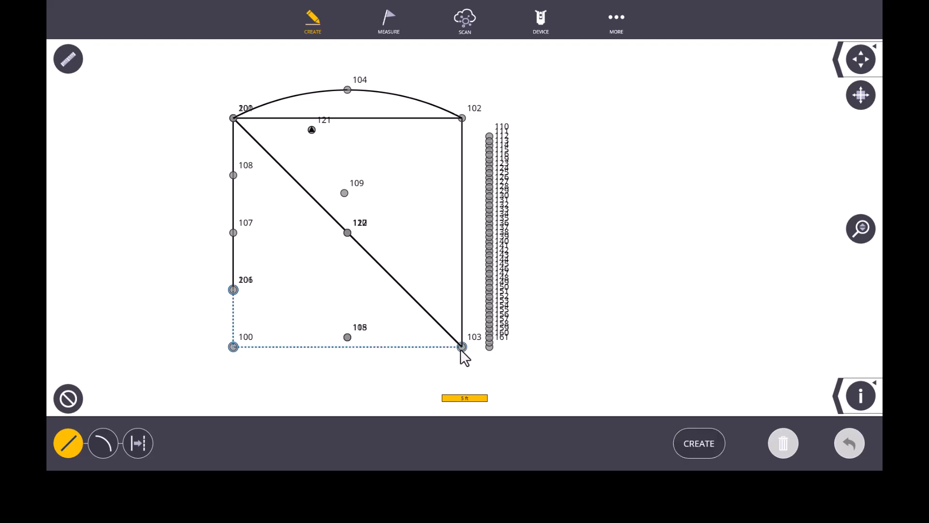
left_click(706, 443)
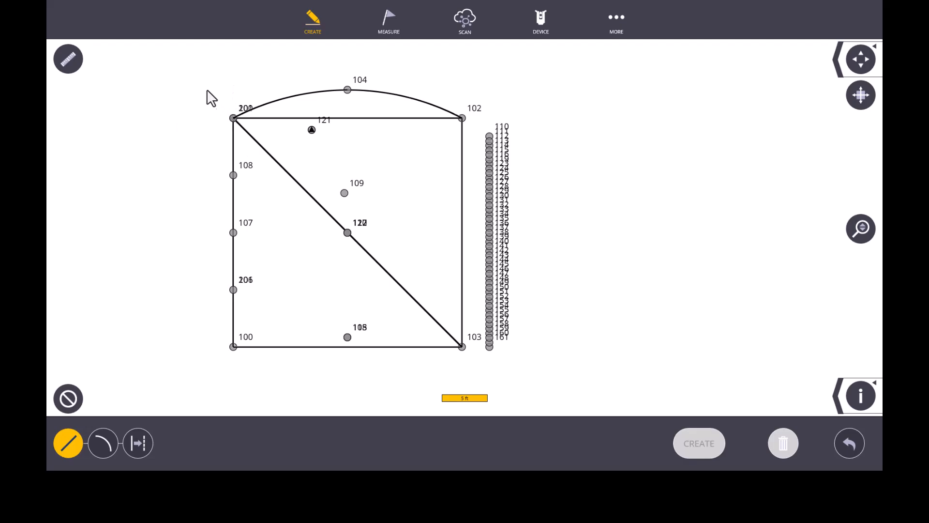
Return to the point manager and set the line offset point tool to Single mode.
scroll(295, 292, "up", 2)
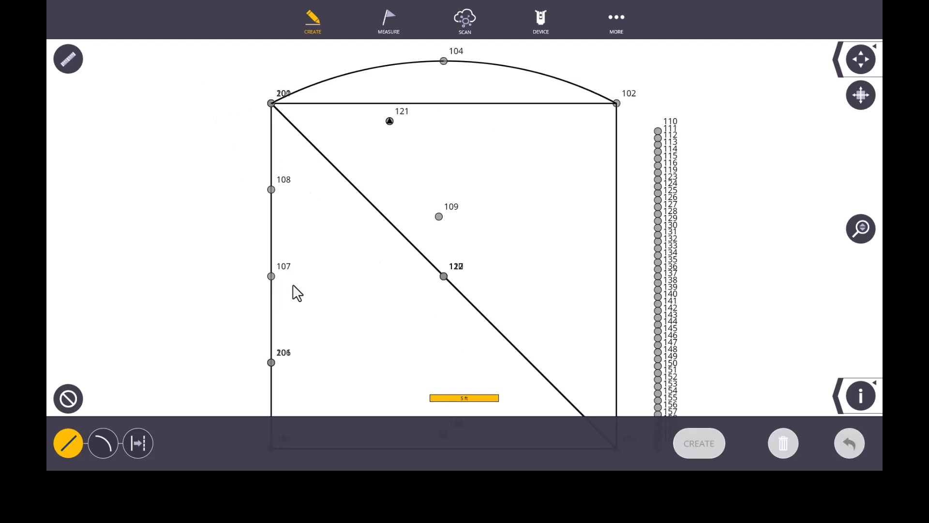
left_click(313, 25)
left_click(461, 236)
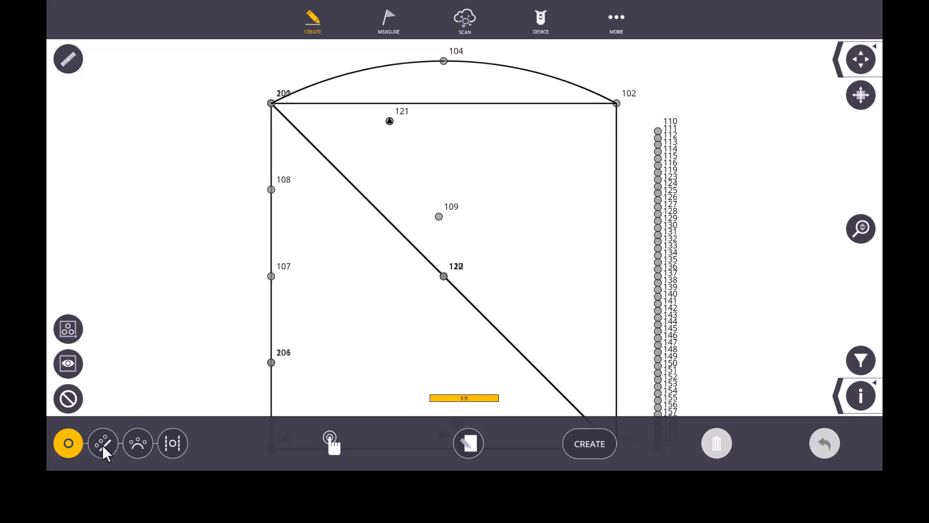
left_click(103, 443)
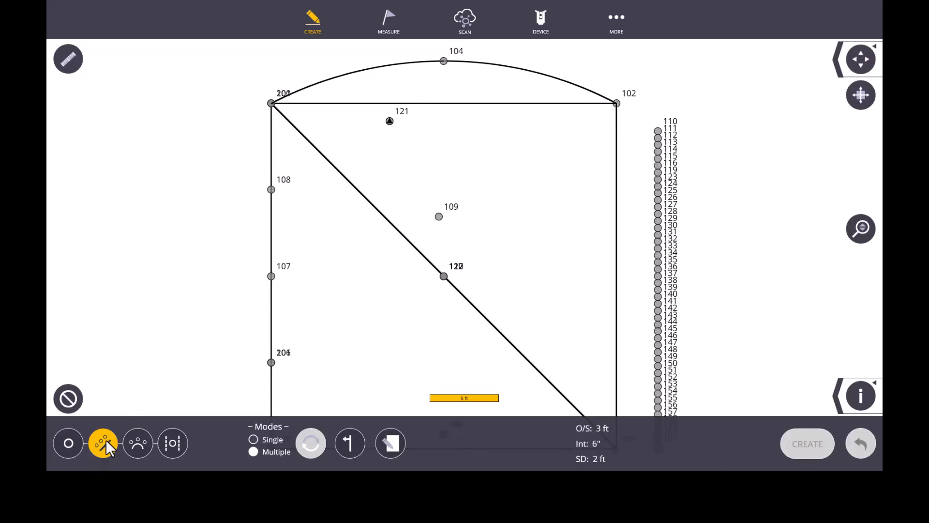
left_click(252, 439)
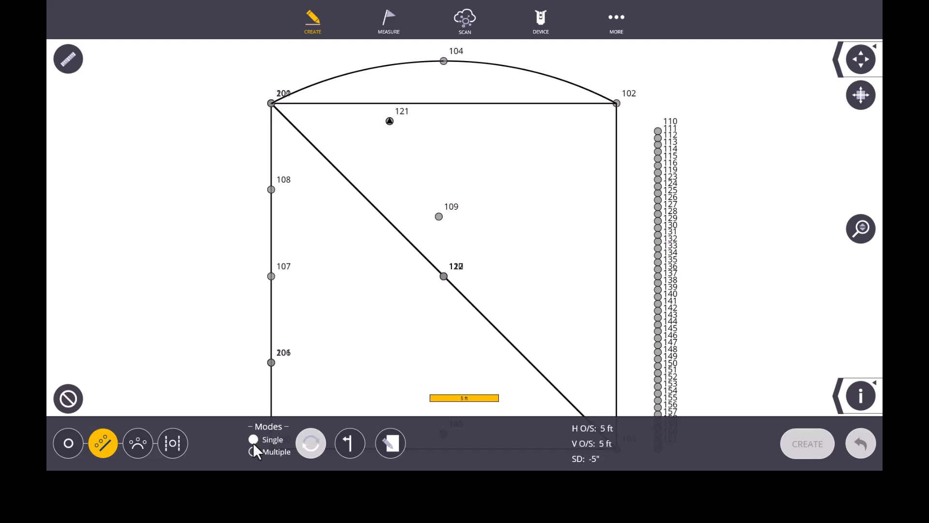
Set the vertical offset to 0 and the start distance to -5 ft for the single offset point.
left_click(392, 442)
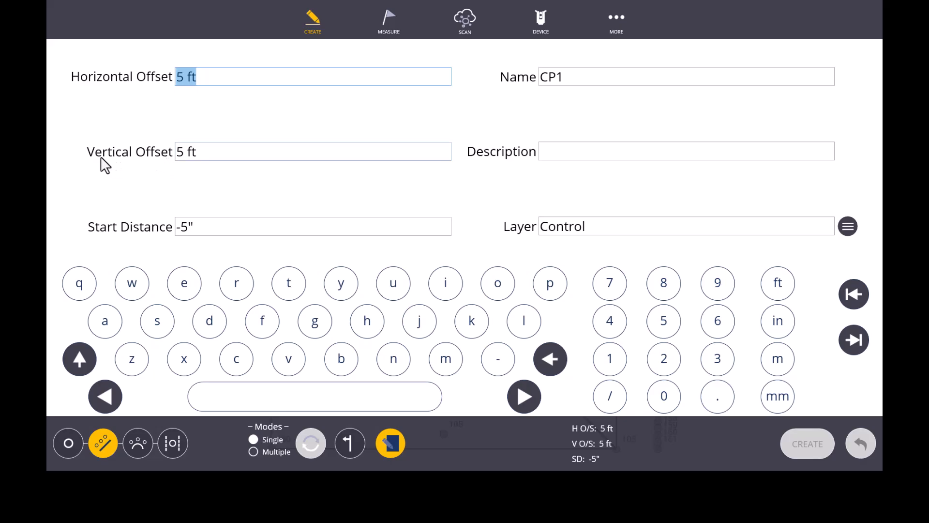
left_click(185, 154)
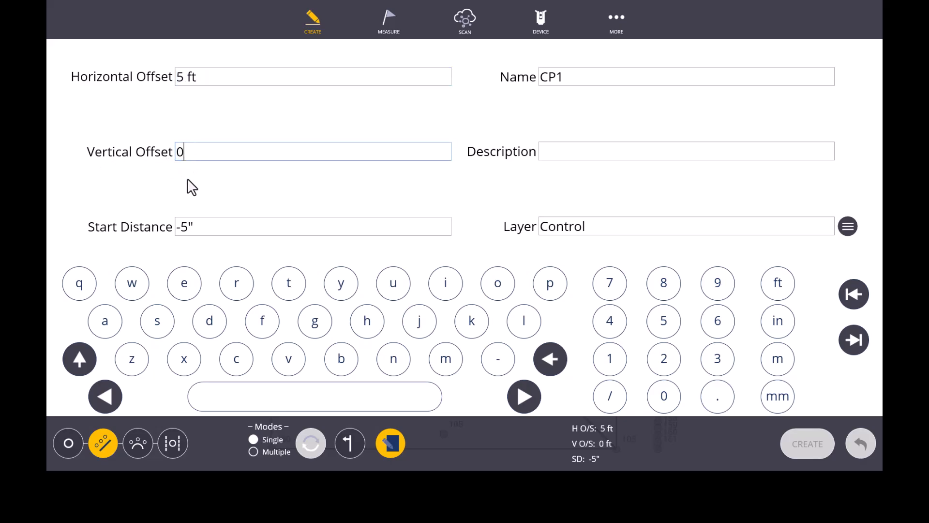
left_click(185, 228)
key("BackSpace")
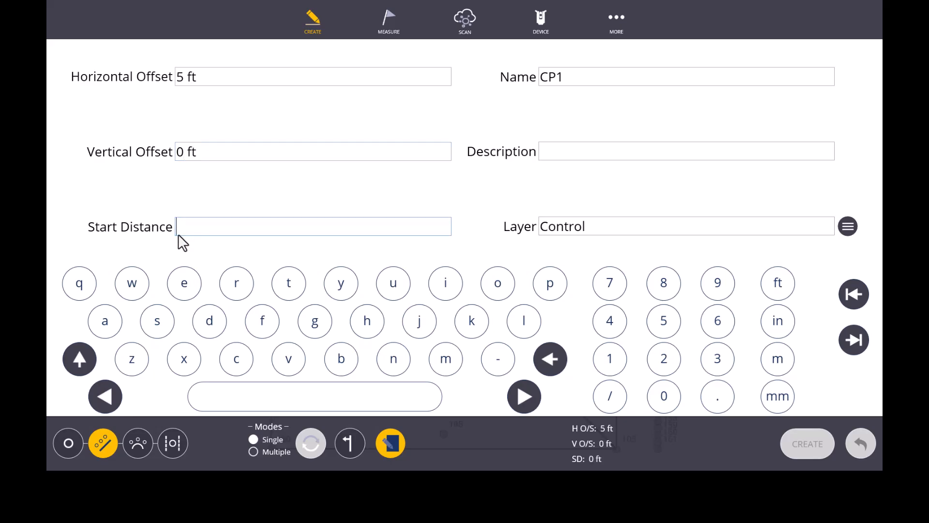
type("-5'")
left_click(391, 443)
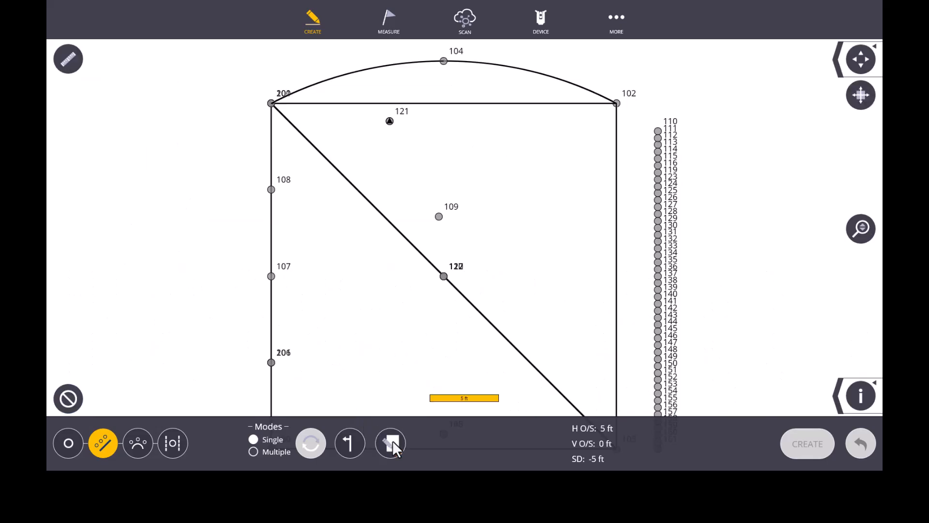
Create a single offset control point outside the corner at point 100, using point 100 as start and point 106 as end.
scroll(274, 148, "down", 2)
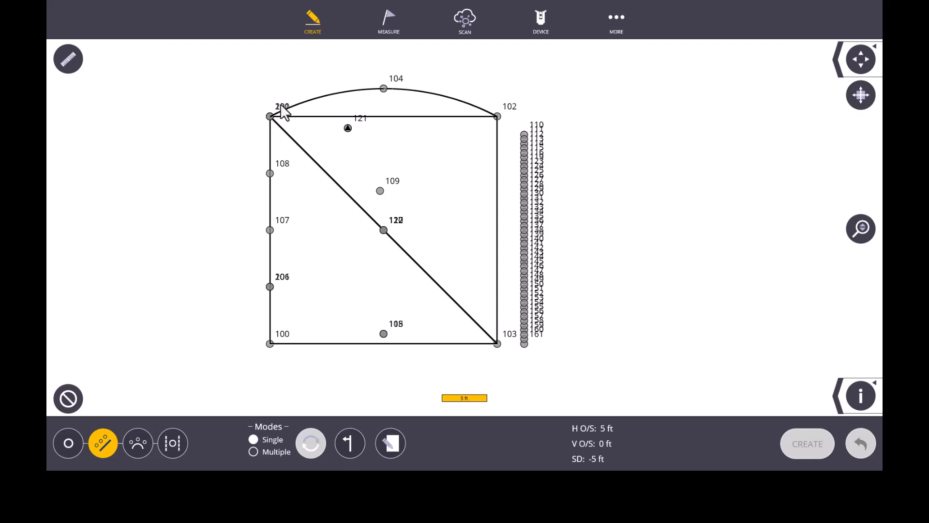
scroll(282, 112, "down", 1)
scroll(280, 312, "up", 1)
scroll(283, 312, "up", 1)
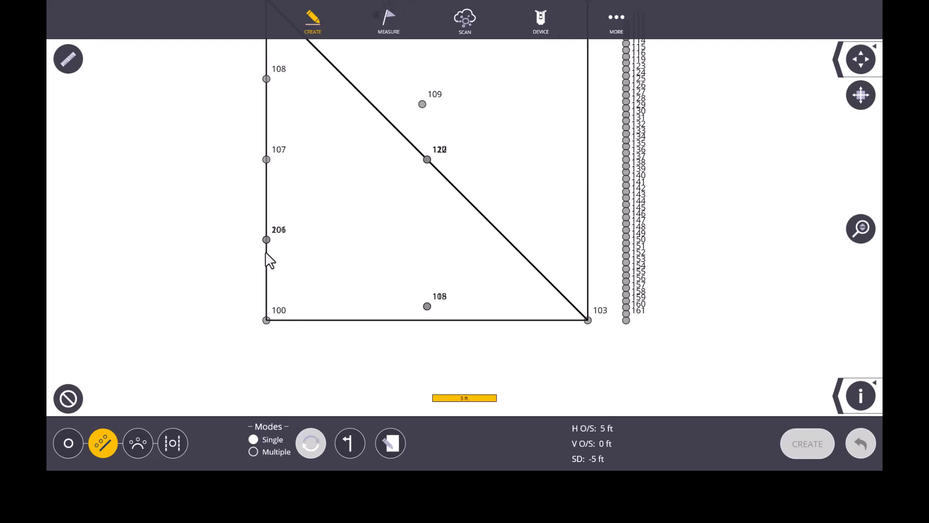
left_click(267, 319)
left_click(267, 240)
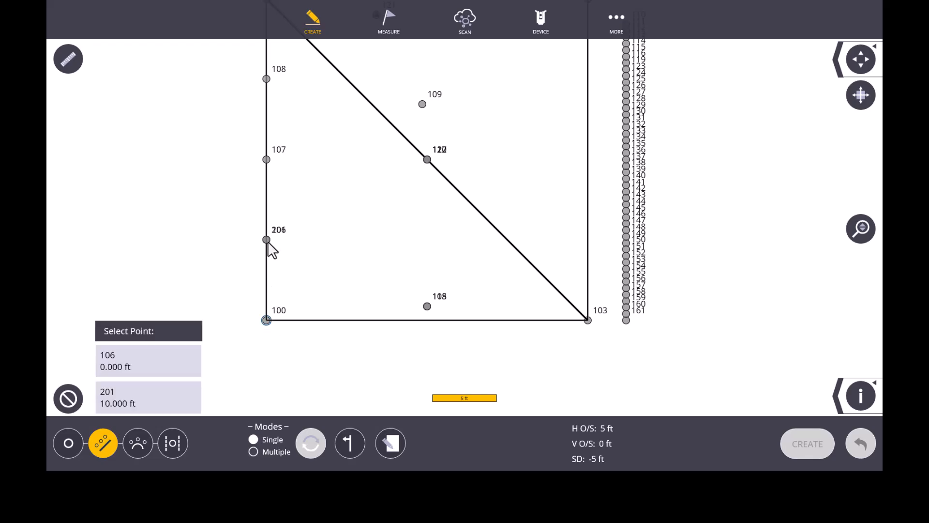
left_click(152, 361)
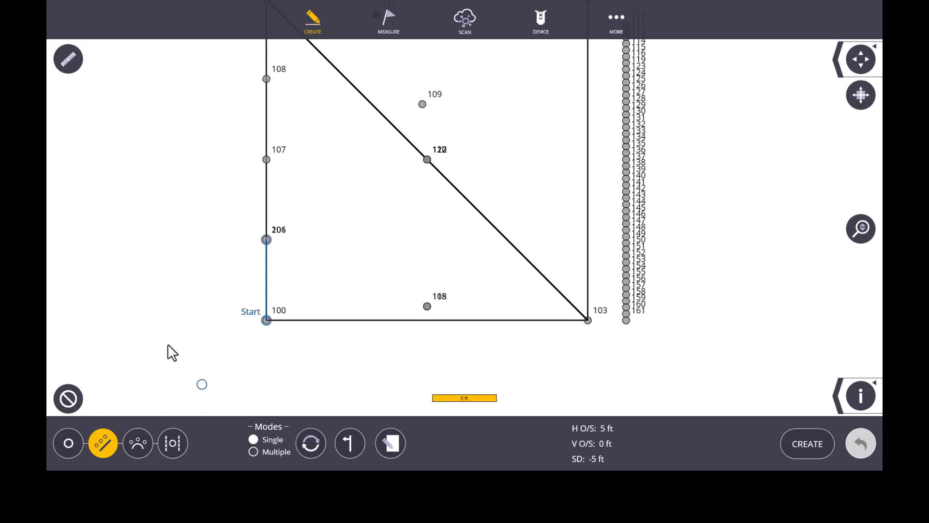
scroll(278, 199, "down", 2)
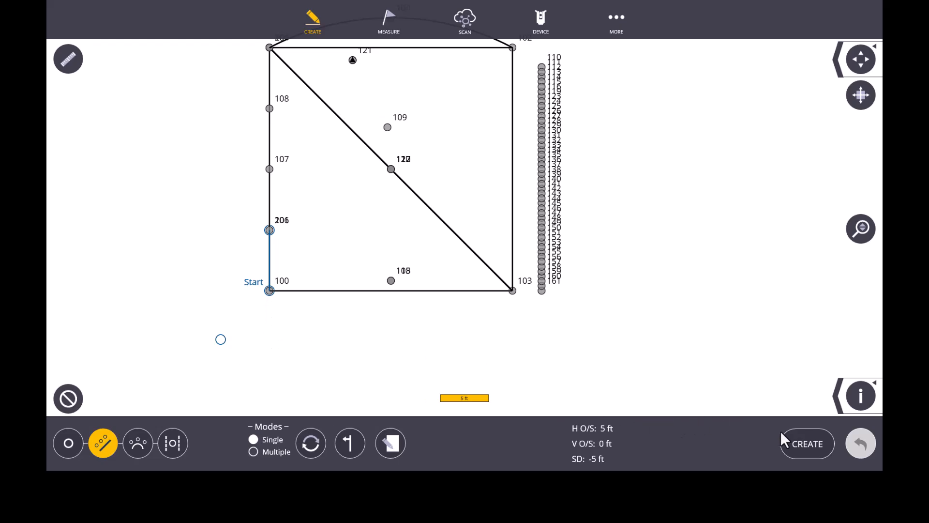
left_click(794, 441)
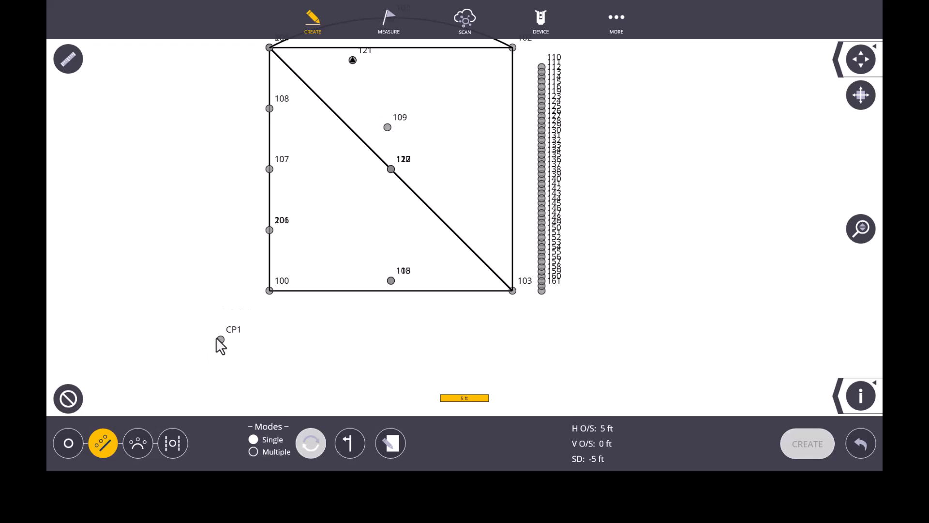
Preview a single offset point beyond point 102 by selecting point 102 as the start and point 103 as the end.
scroll(222, 347, "down", 1)
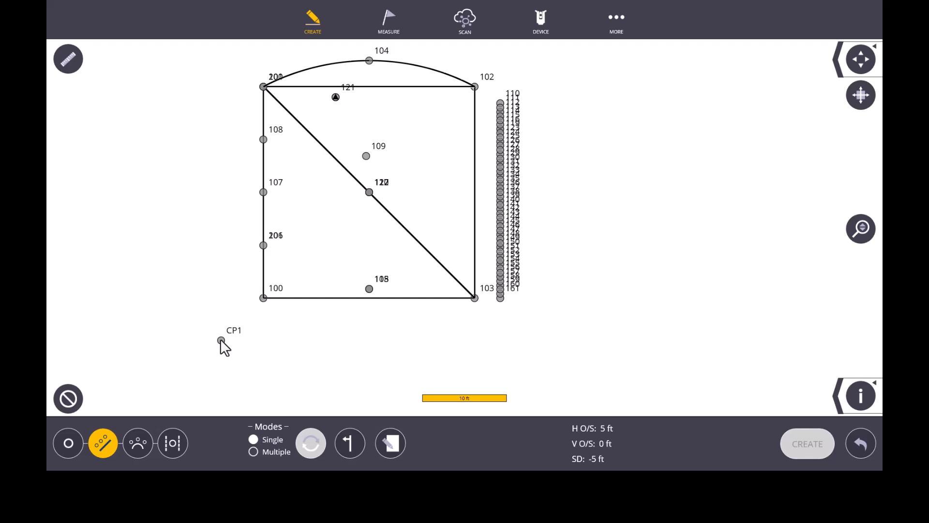
scroll(317, 319, "down", 1)
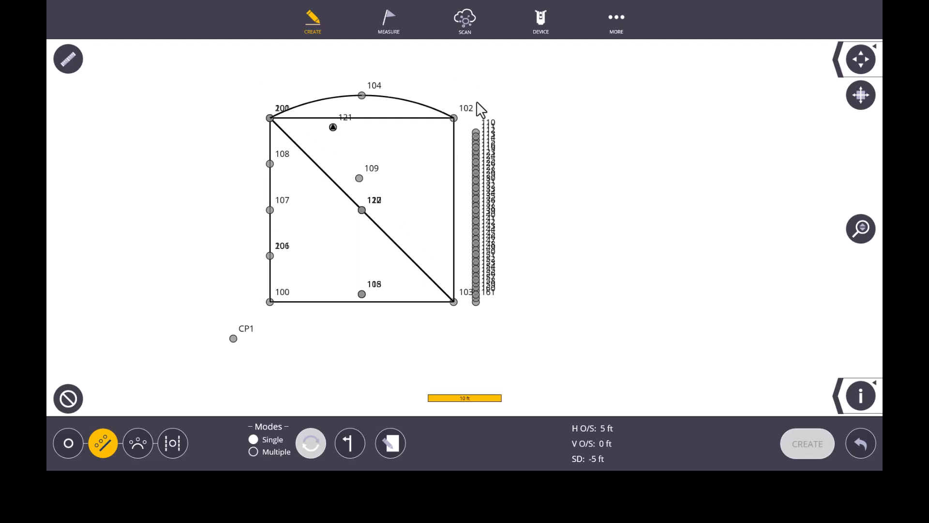
scroll(477, 96, "up", 2)
scroll(478, 91, "up", 1)
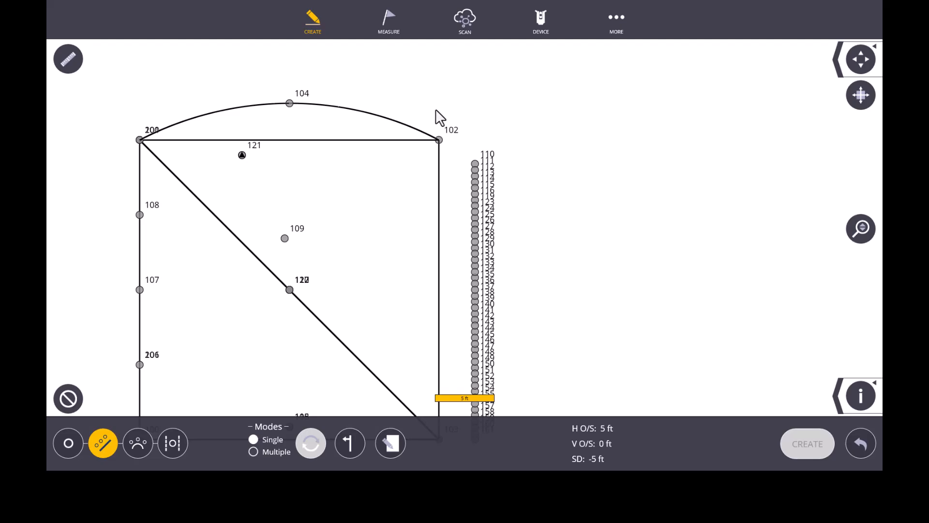
scroll(431, 97, "down", 1)
left_click(439, 134)
scroll(439, 138, "down", 1)
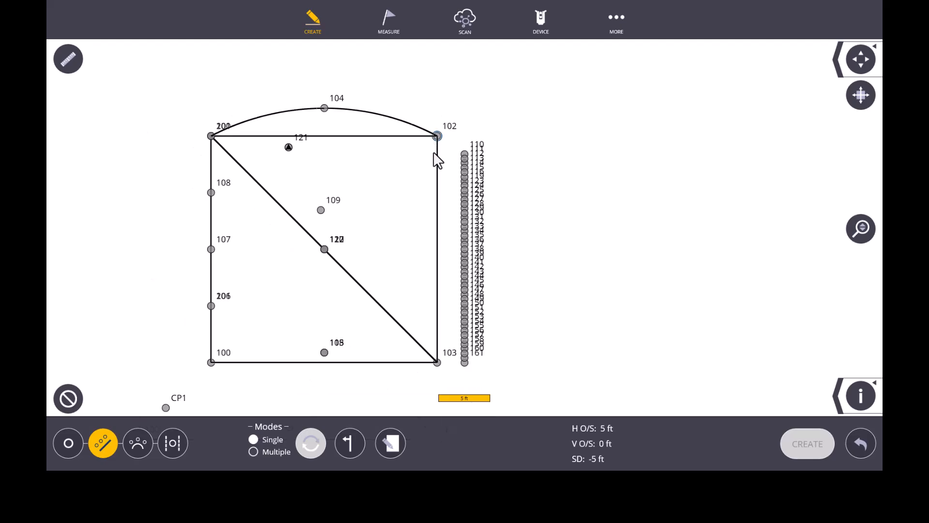
left_click(437, 362)
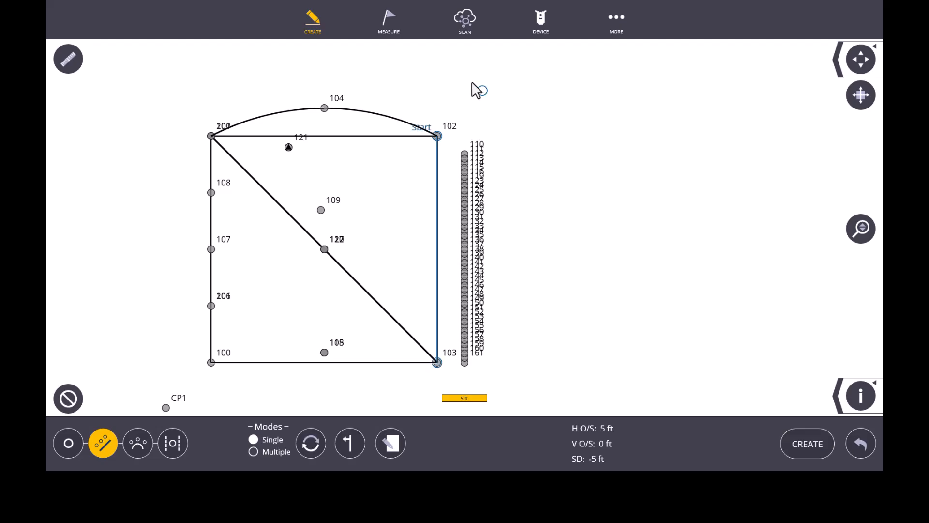
scroll(471, 80, "up", 2)
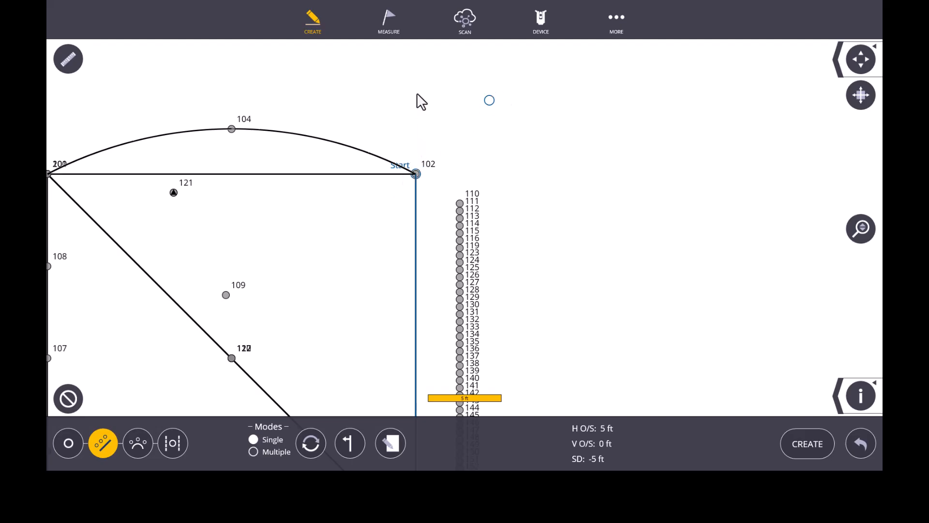
scroll(421, 101, "down", 3)
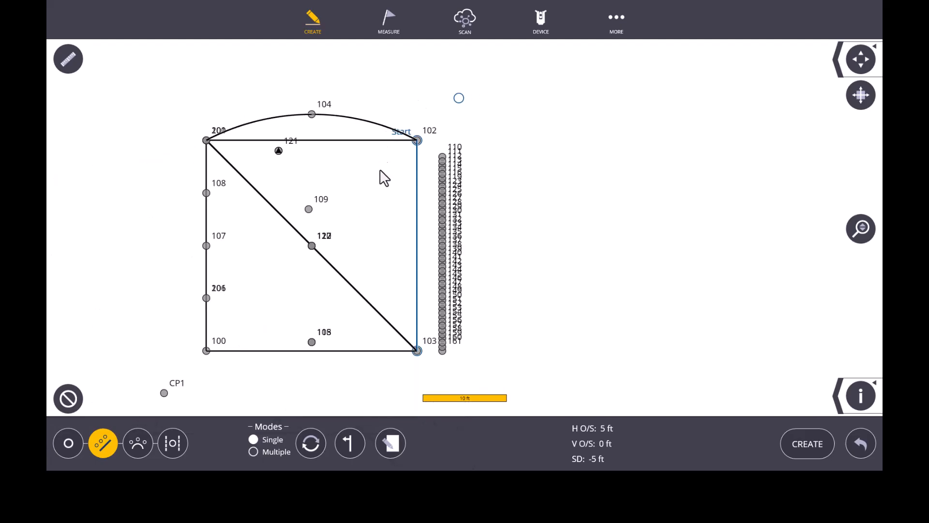
Cycle the offset side, reverse the line's start to point 103, and create the control point on the outer side.
left_click(349, 444)
left_click(349, 444)
left_click(350, 443)
left_click(350, 444)
left_click(314, 437)
left_click(350, 444)
scroll(436, 170, "down", 2)
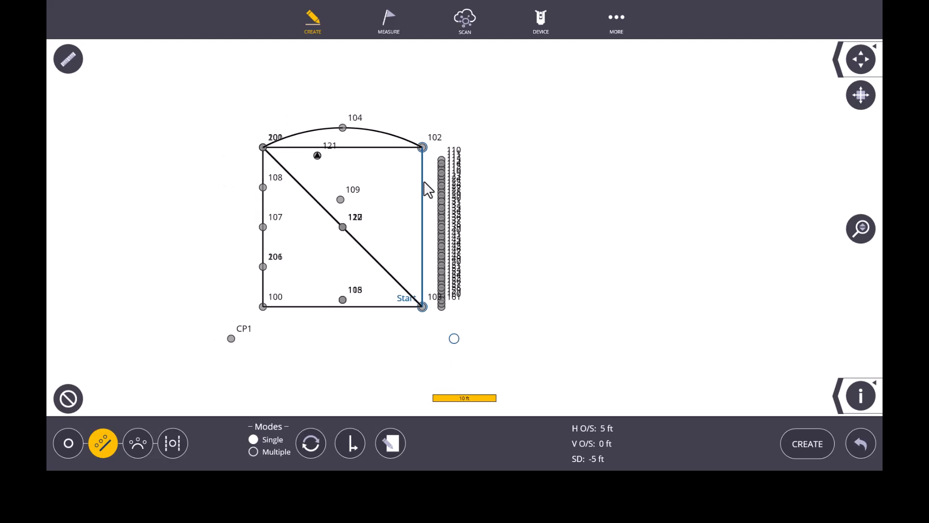
left_click(804, 441)
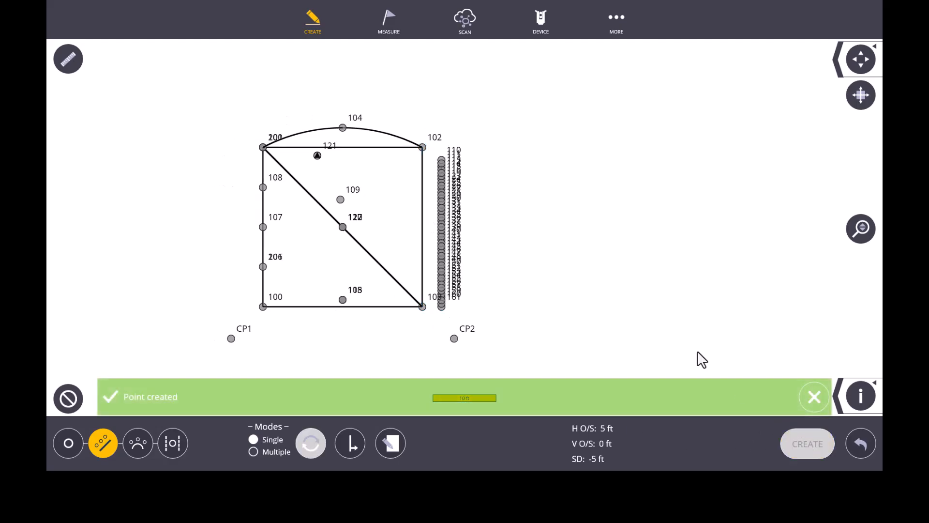
Create a control point outside the corner at point 102 from the 102–103 line, switching the offset to the outer side.
left_click(422, 160)
left_click(356, 432)
left_click(820, 440)
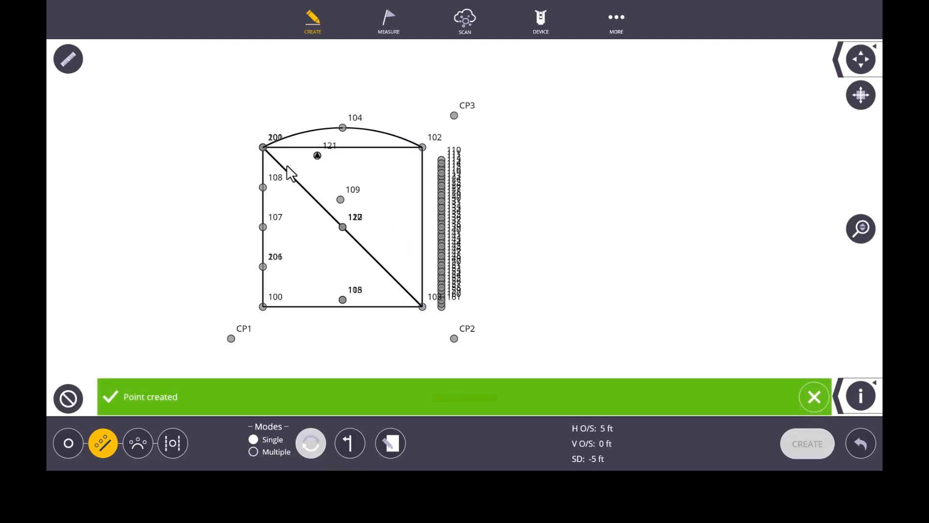
Create a control point outside the corner at point 101, using the line between points 101 and 102.
left_click(284, 148)
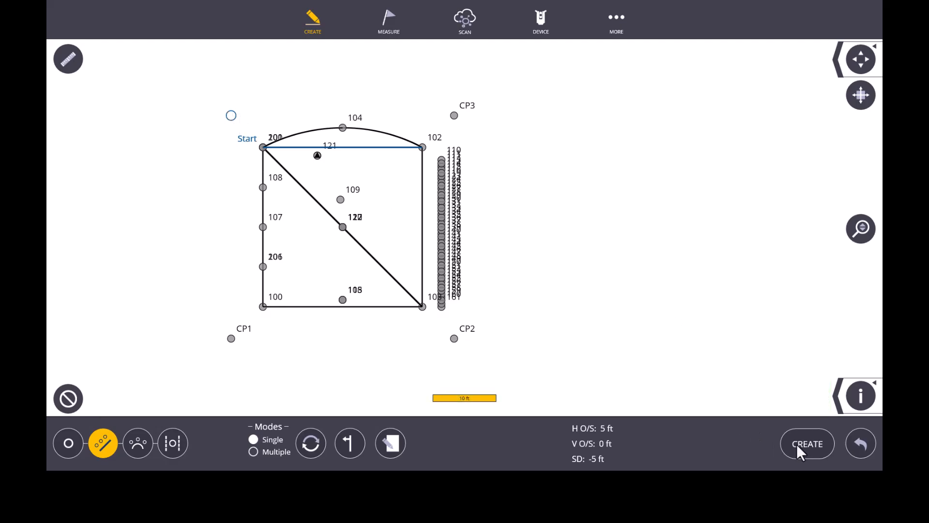
scroll(259, 124, "up", 3)
left_click(271, 213)
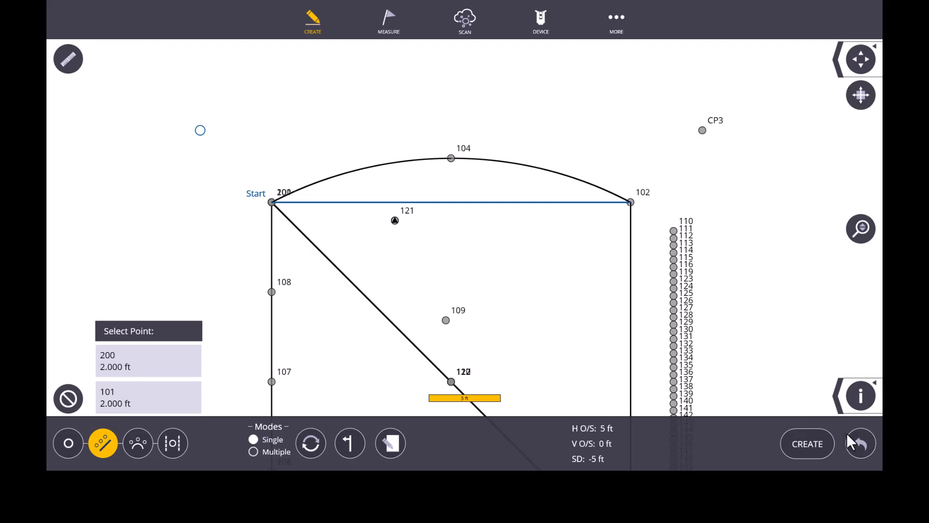
left_click(813, 444)
scroll(349, 115, "down", 2)
scroll(341, 110, "down", 2)
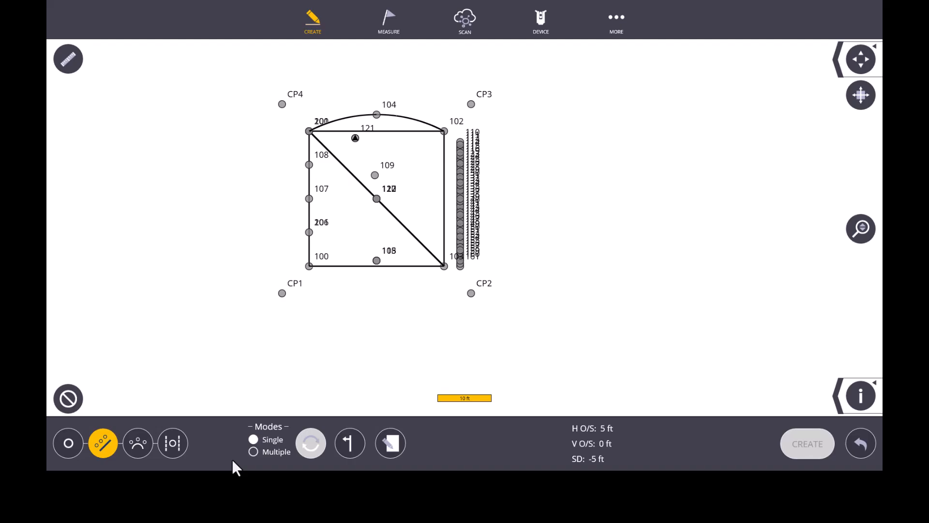
Start creating arc offset points and preview them along the arc between points 101 and 102.
left_click(139, 448)
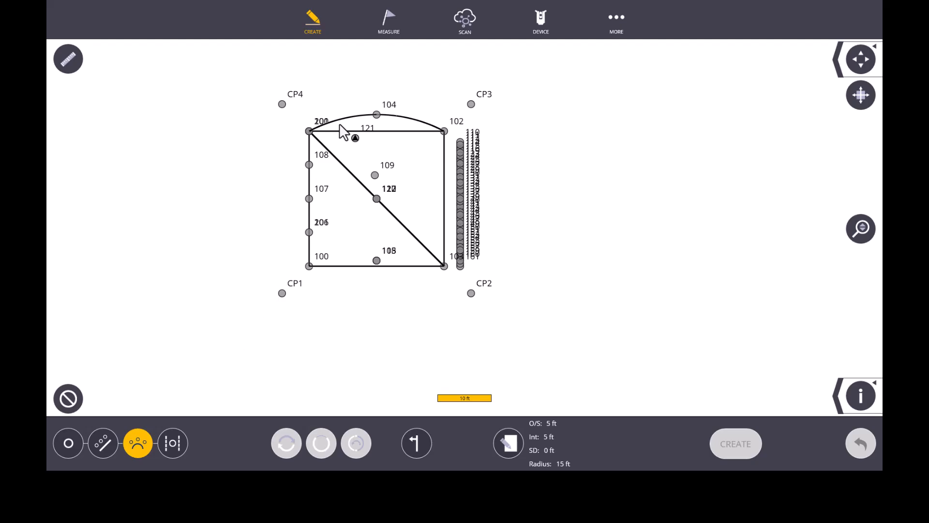
scroll(362, 104, "up", 3)
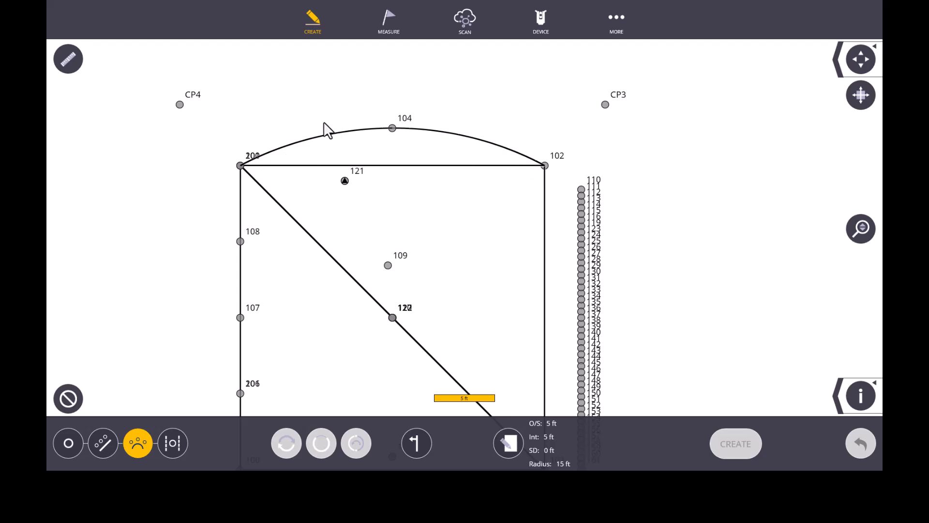
scroll(272, 141, "up", 2)
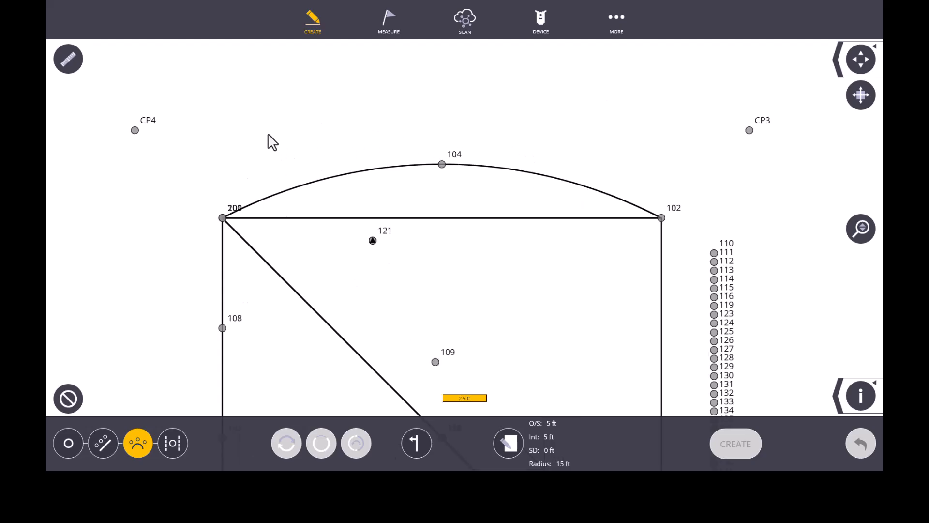
left_click(356, 172)
scroll(347, 198, "down", 2)
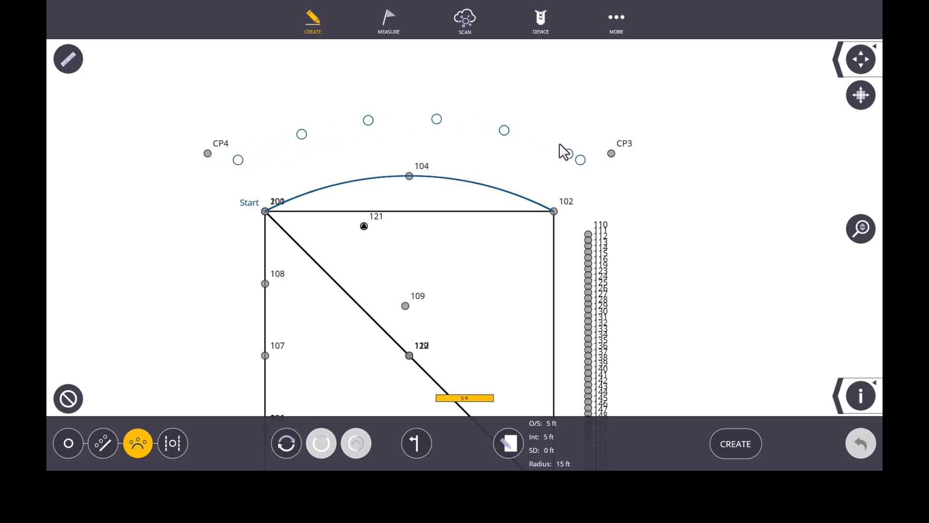
Set the arc offset to 1 ft and the interval to 2 ft.
left_click(513, 444)
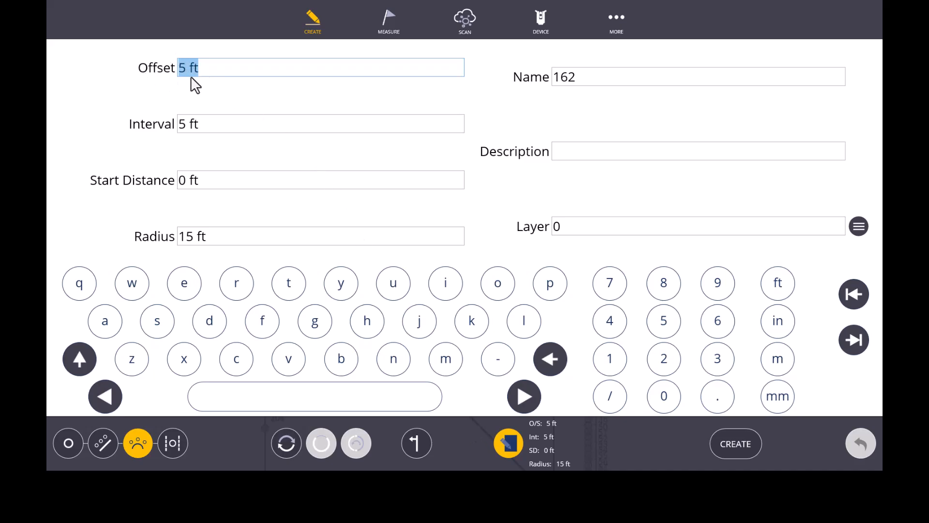
type("1'")
left_click(205, 128)
type("2")
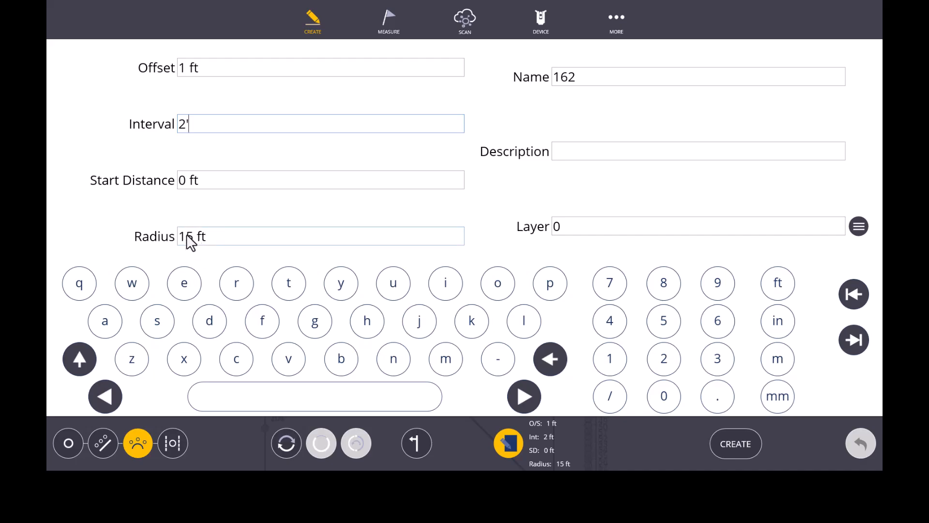
left_click(510, 443)
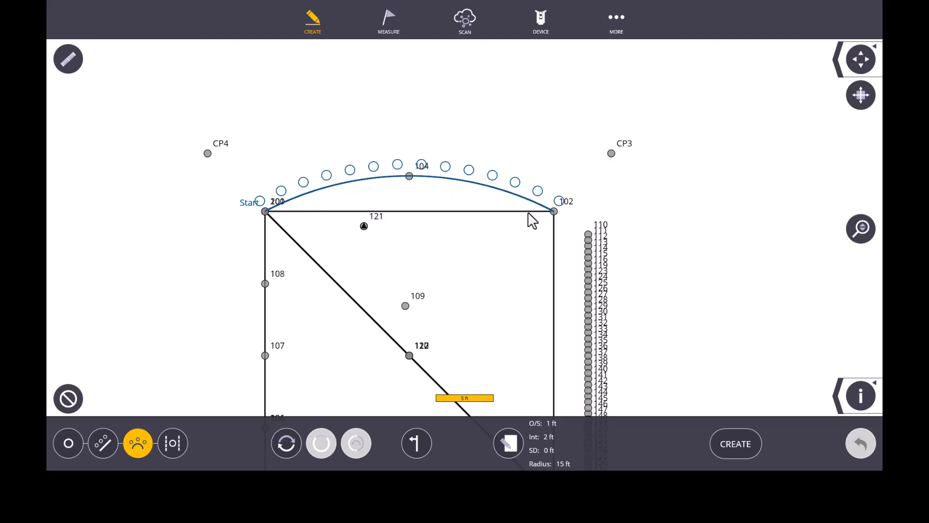
Cycle the offset side and start end back to their original settings, and create the offset points along the arc's outer side.
left_click(421, 446)
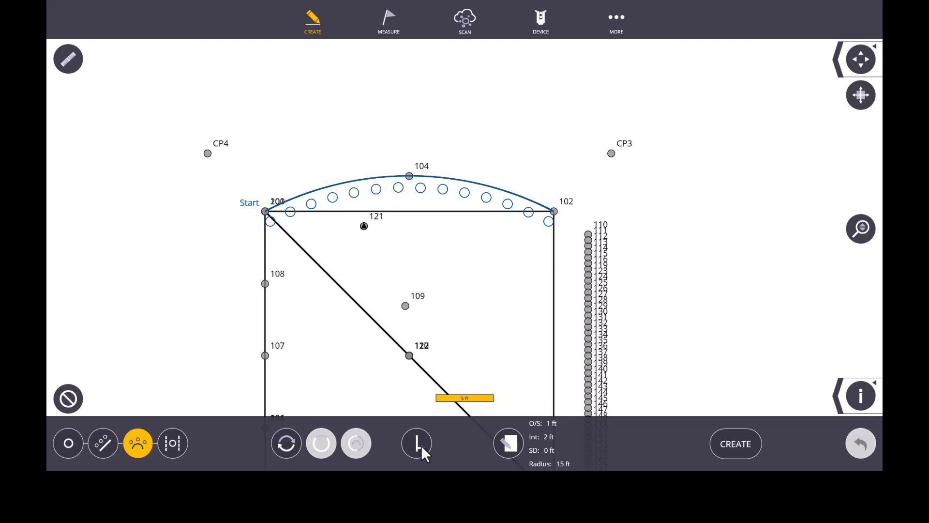
left_click(417, 444)
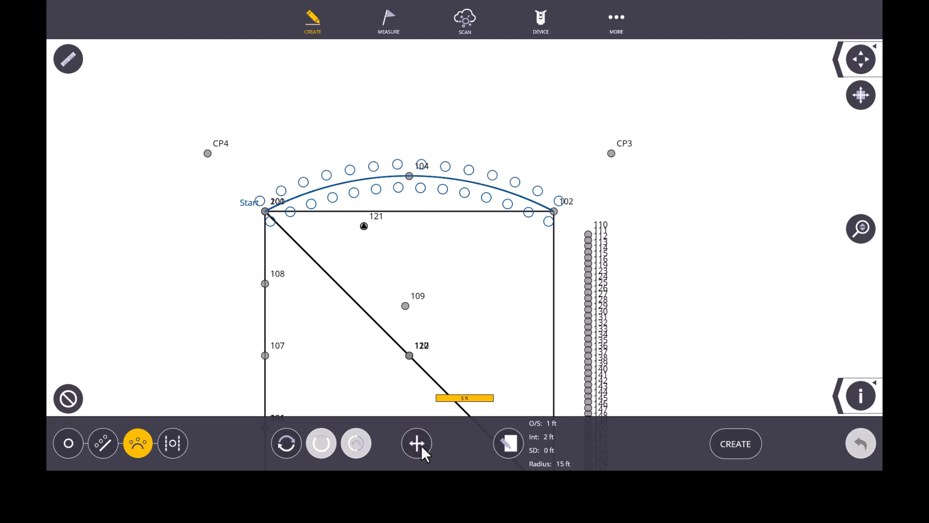
left_click(421, 445)
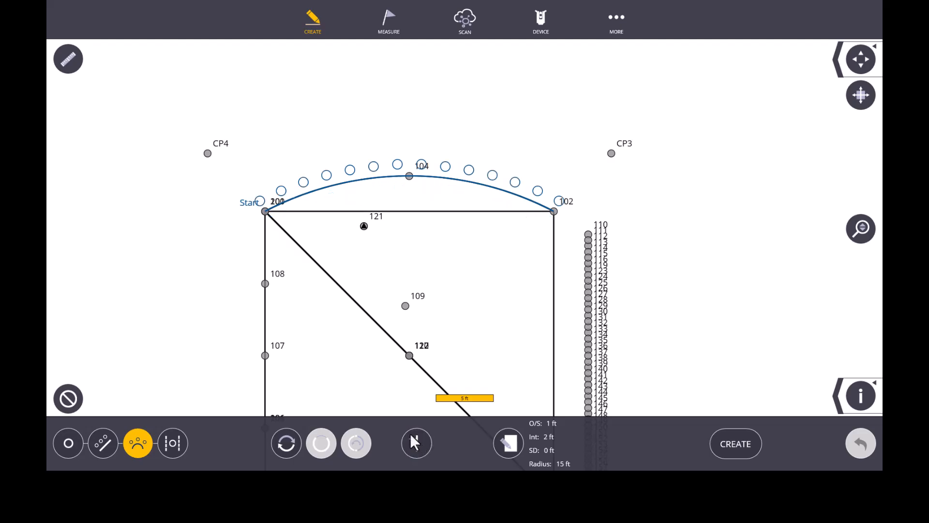
left_click(286, 444)
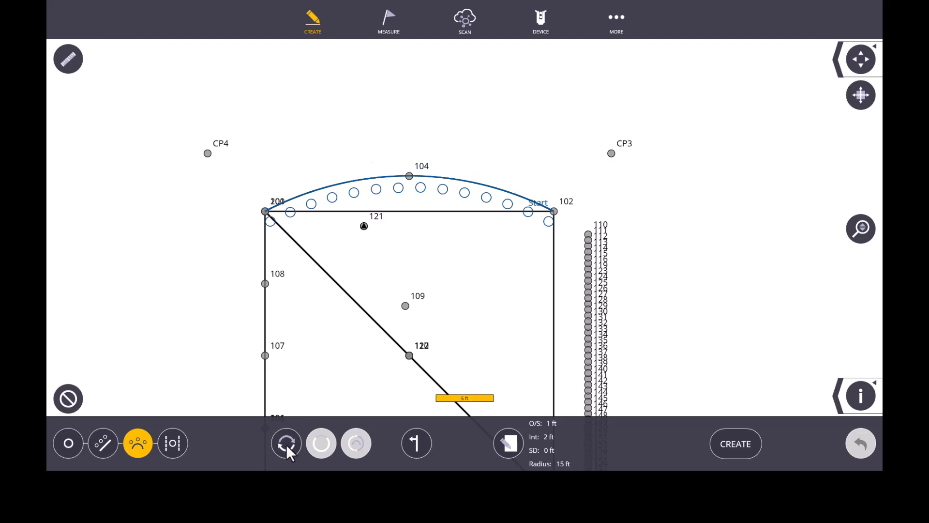
left_click(286, 444)
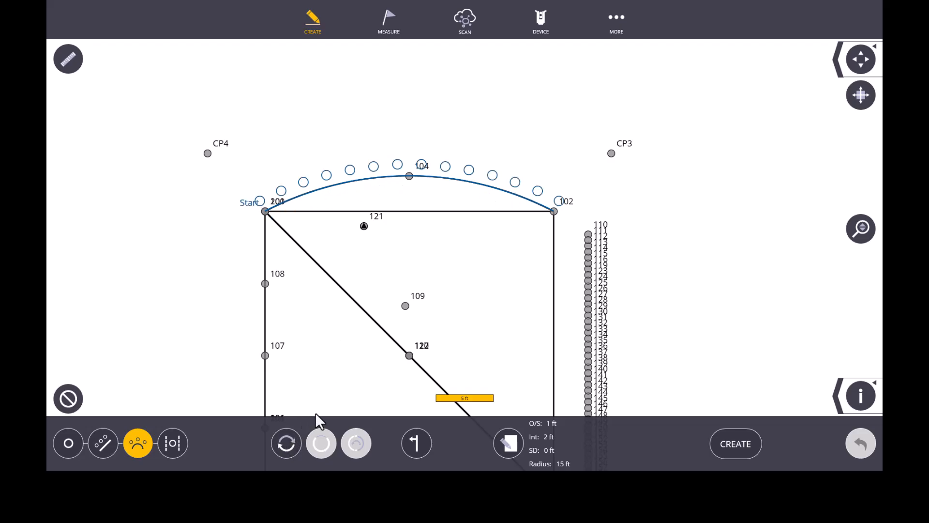
left_click(735, 443)
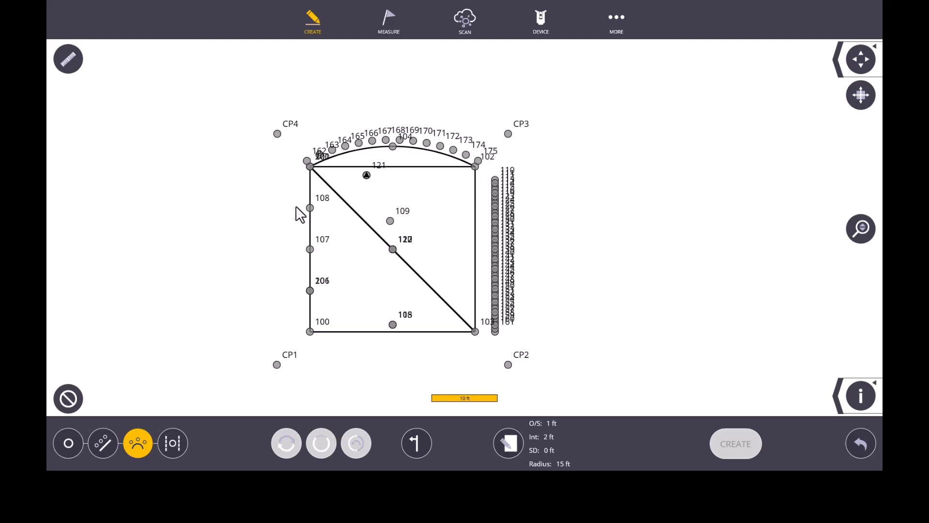
Preview offset points on an arc defined from point 108 to point 109 with a 10 ft radius.
scroll(314, 208, "up", 3)
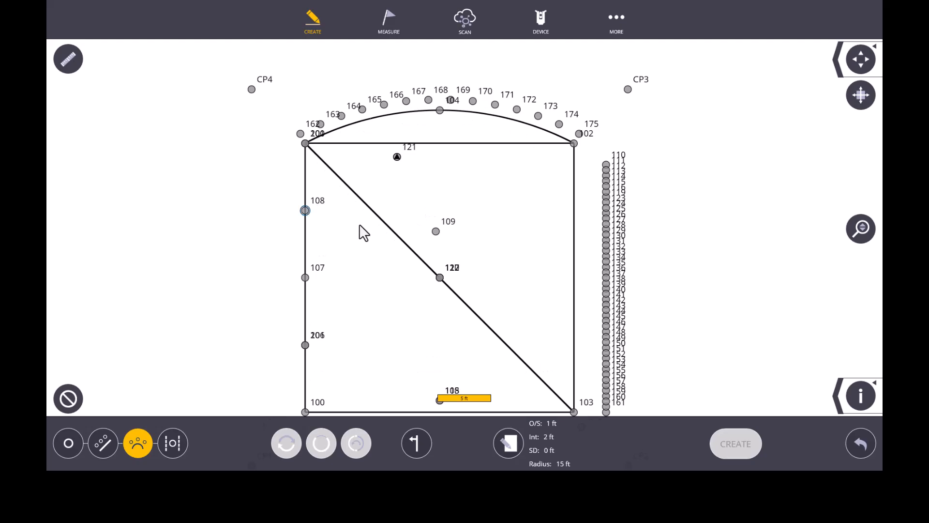
left_click(436, 231)
scroll(361, 90, "down", 2)
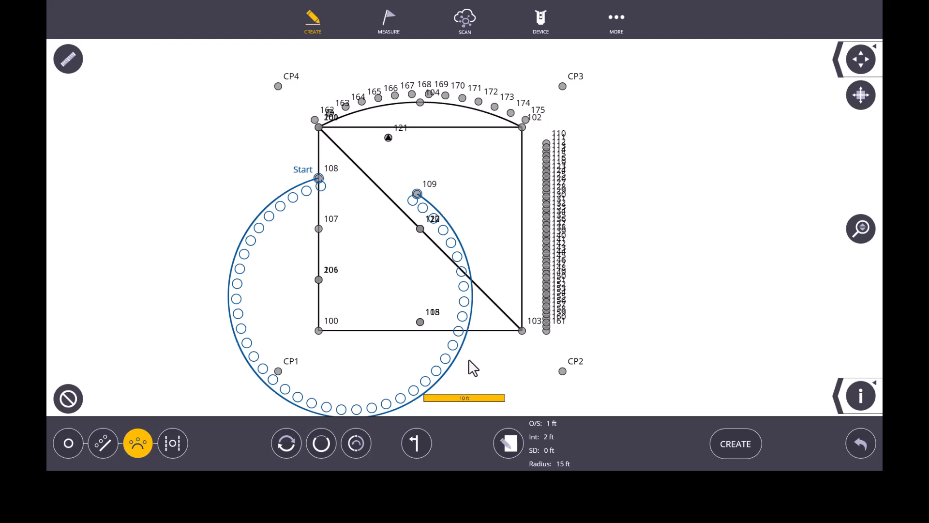
left_click(501, 438)
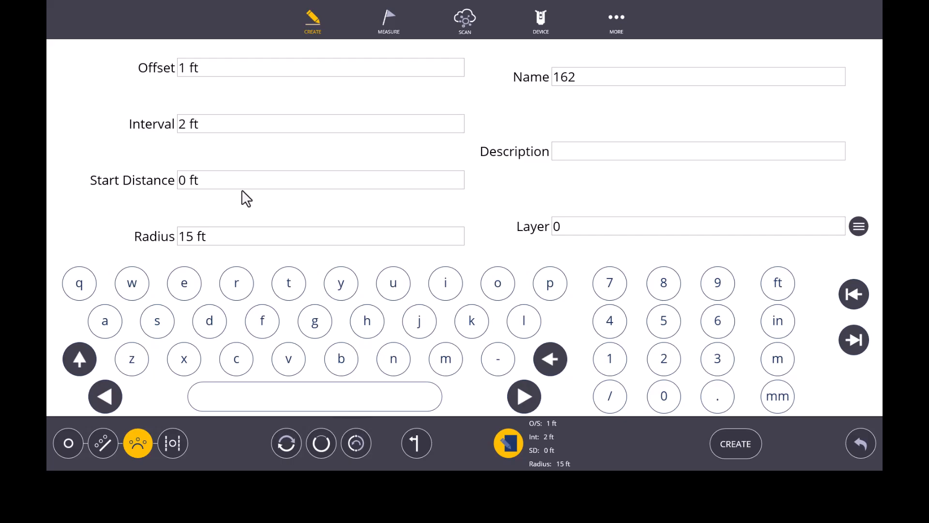
left_click(214, 243)
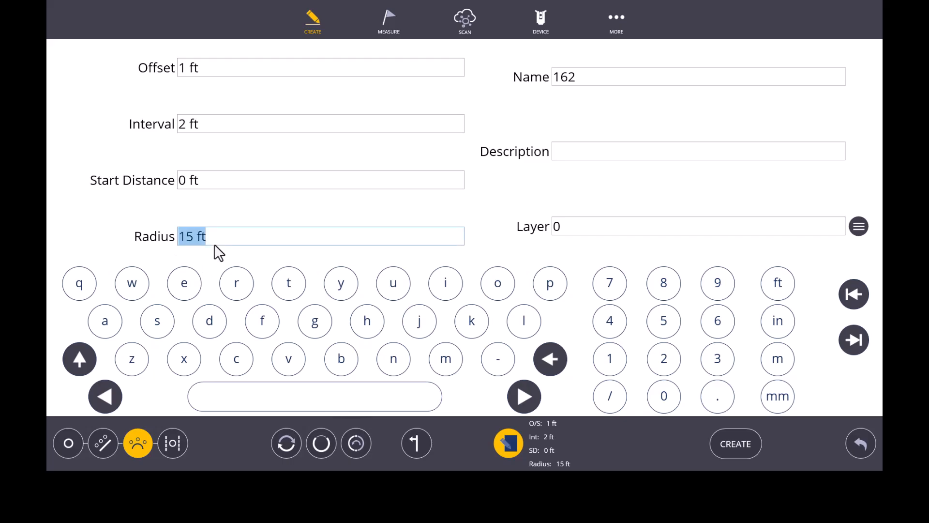
type("1")
left_click(516, 441)
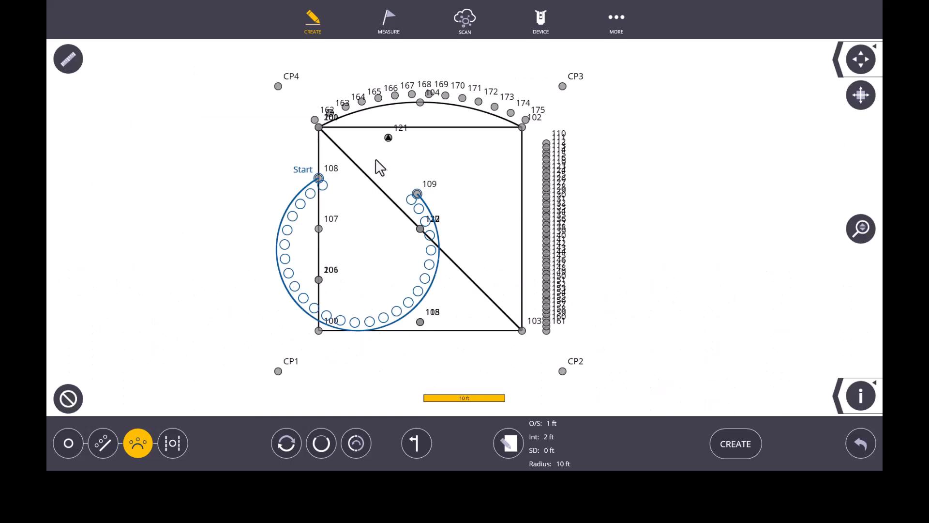
Switch the arc between points 108 and 109 to the short segment, and flip its curvature direction and back.
scroll(375, 159, "up", 1)
left_click_drag(383, 215, 380, 190)
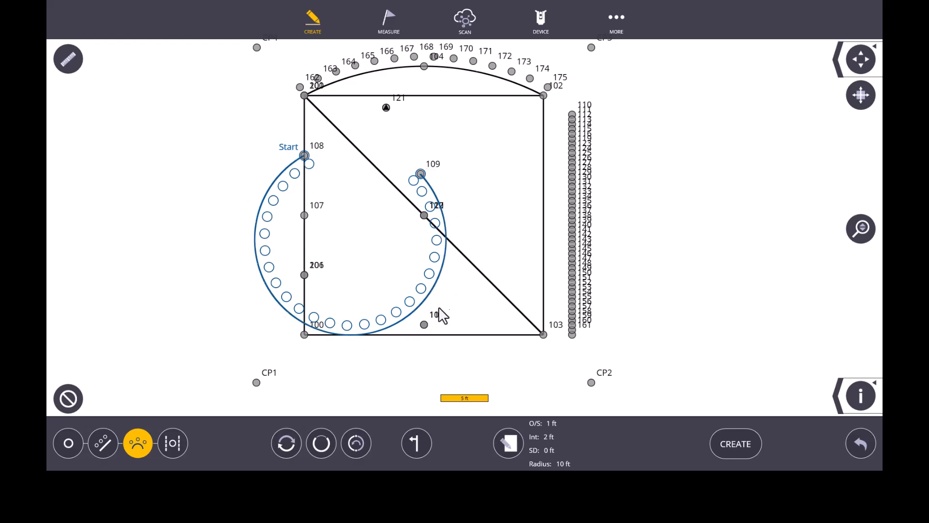
left_click(317, 443)
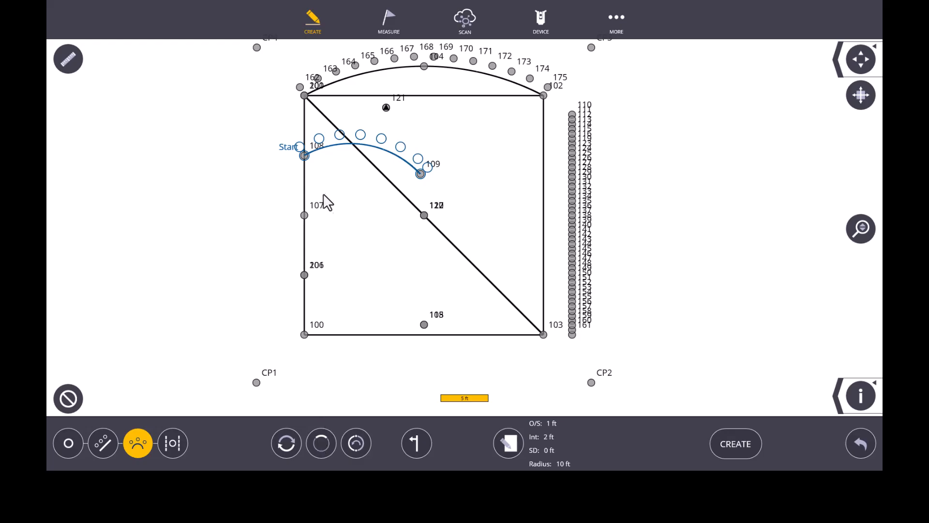
scroll(351, 127, "up", 2)
left_click(357, 443)
left_click(358, 446)
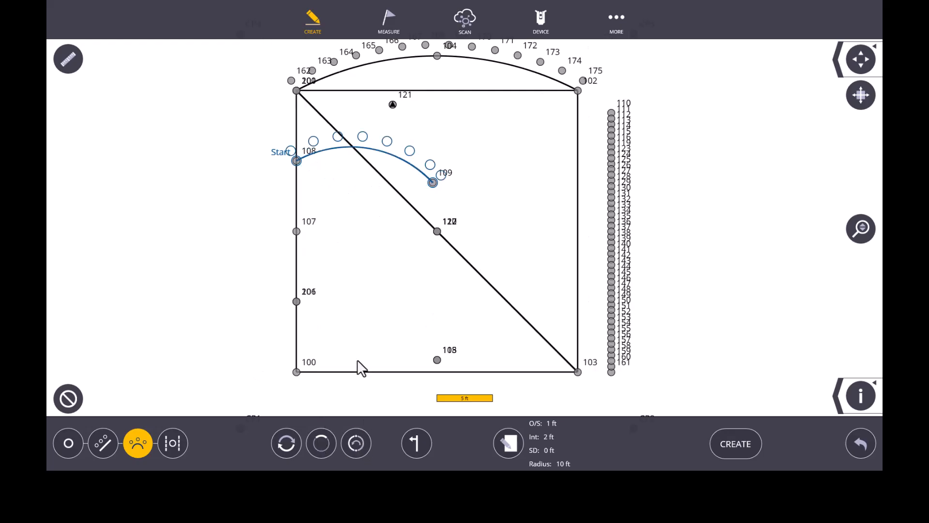
Reverse the arc's start and back to point 108, and create the offset points along the short arc.
left_click(289, 442)
left_click(288, 441)
left_click(730, 445)
scroll(272, 148, "up", 1)
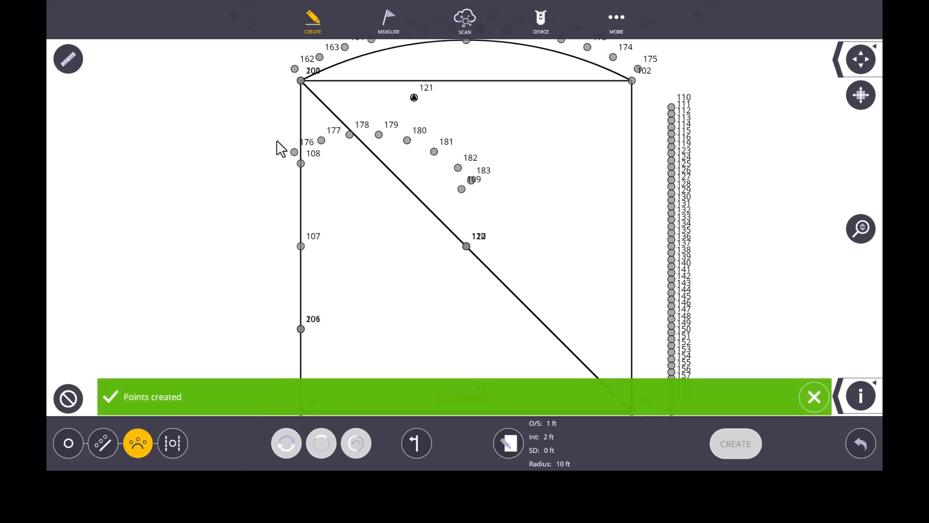
scroll(368, 271, "down", 1)
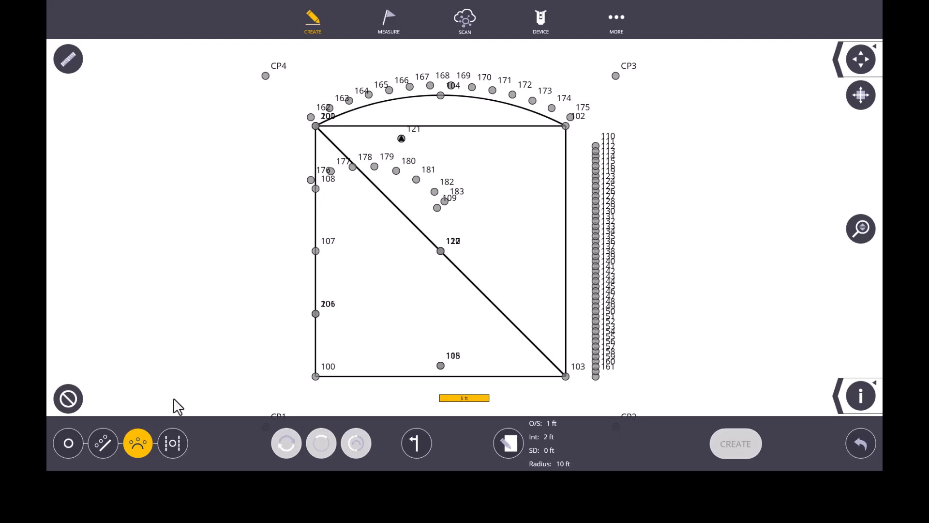
Preview a center point between the 101–102 line and the 100–103 line using the center point tool.
left_click(170, 444)
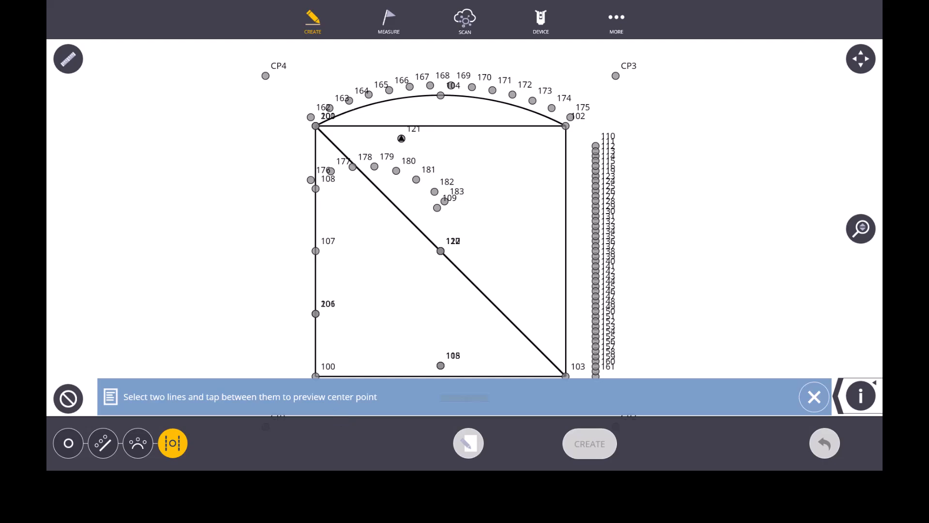
left_click(813, 398)
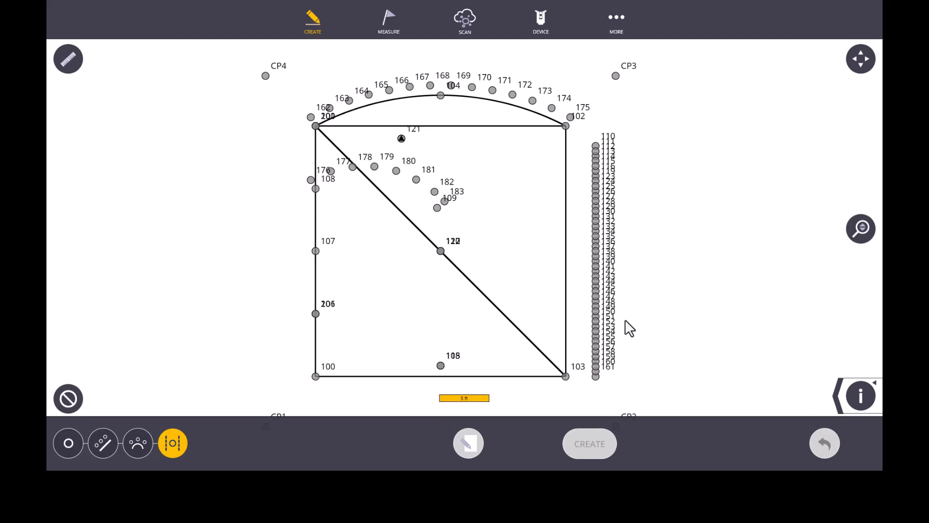
left_click(492, 127)
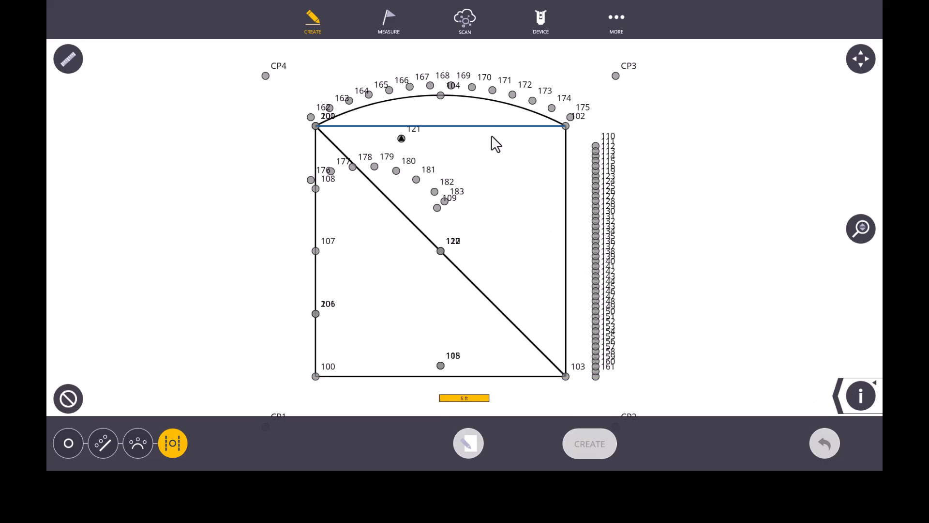
left_click(487, 376)
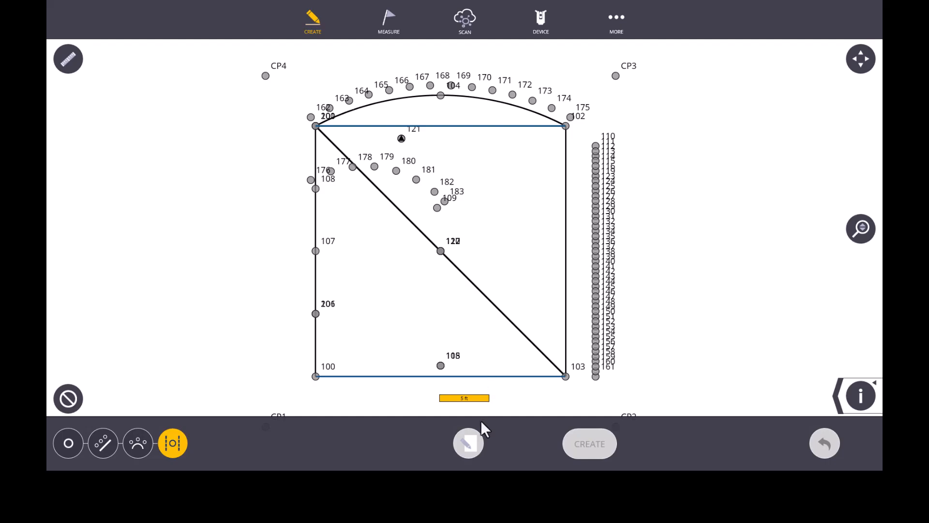
left_click(374, 254)
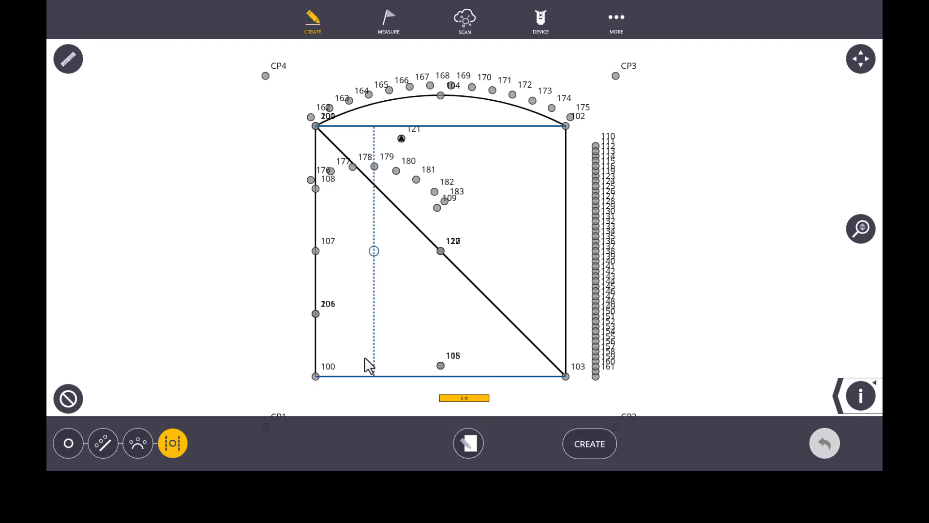
Move the center point preview to various positions between the two selected lines, finishing between point 109 and the 102–103 line.
left_click(542, 295)
left_click(452, 311)
left_click(385, 263)
left_click(342, 307)
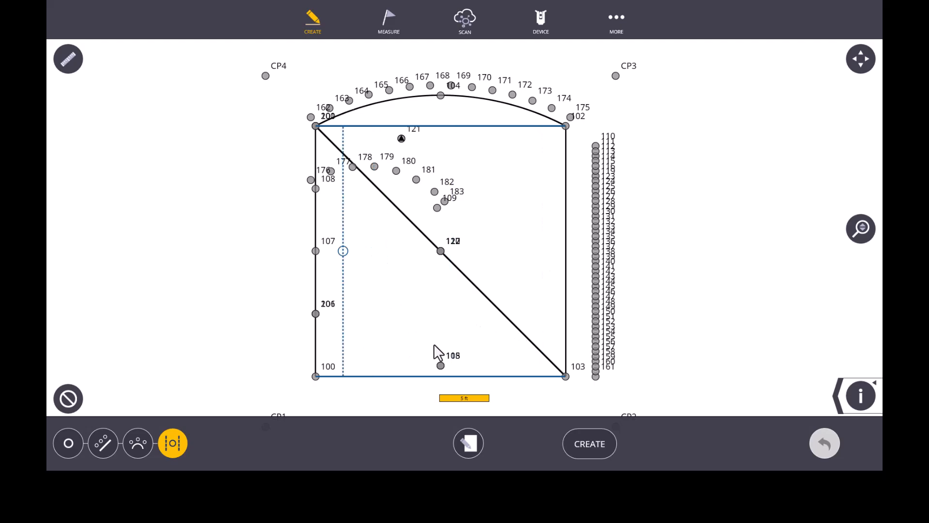
left_click(492, 213)
left_click(527, 279)
left_click(458, 320)
left_click(386, 317)
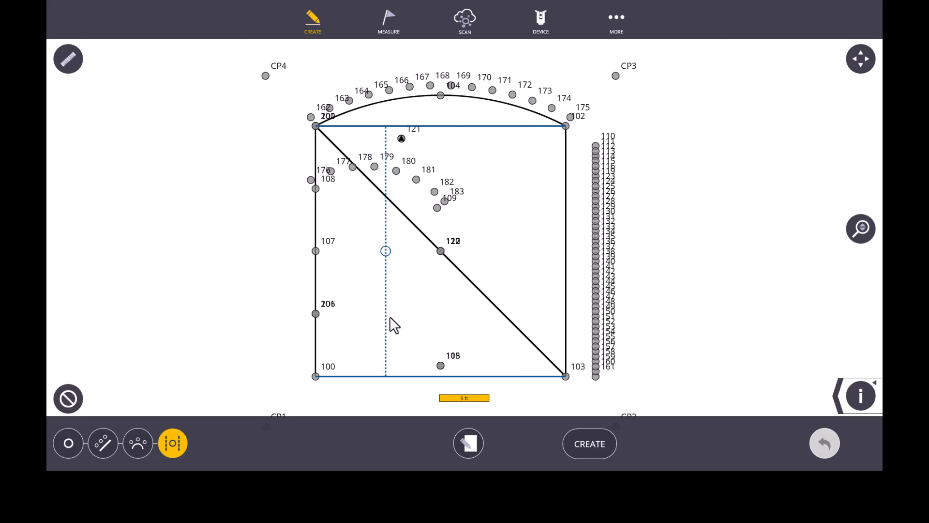
left_click(426, 325)
left_click(534, 278)
left_click(472, 161)
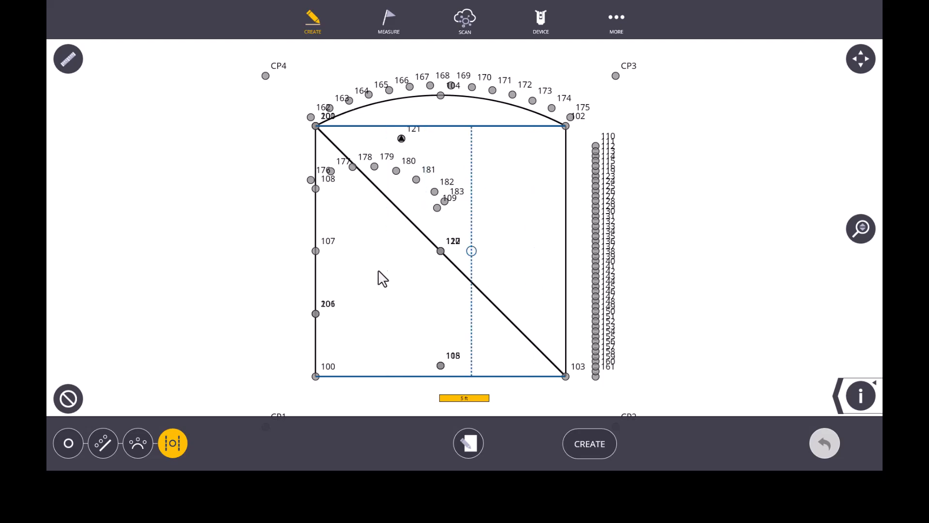
left_click(375, 298)
left_click(351, 219)
left_click(410, 303)
left_click(379, 272)
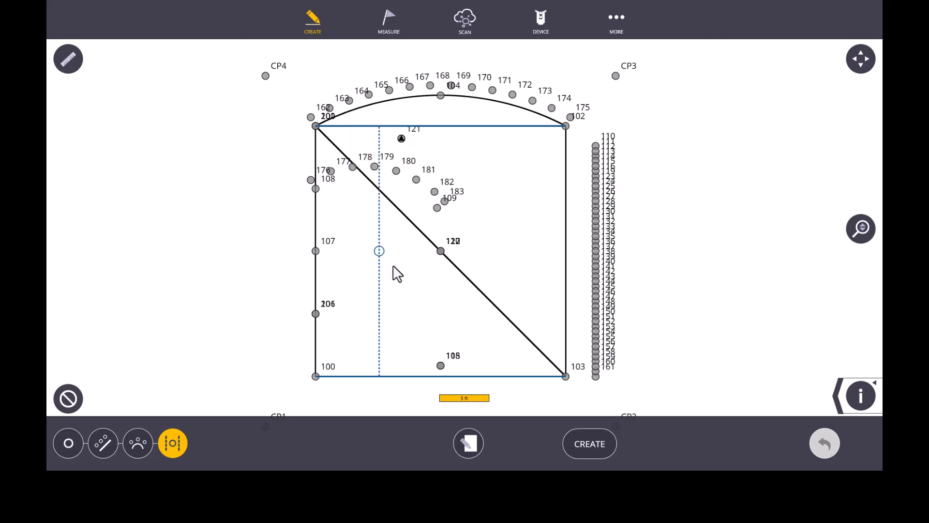
left_click(394, 271)
left_click(517, 211)
left_click(475, 222)
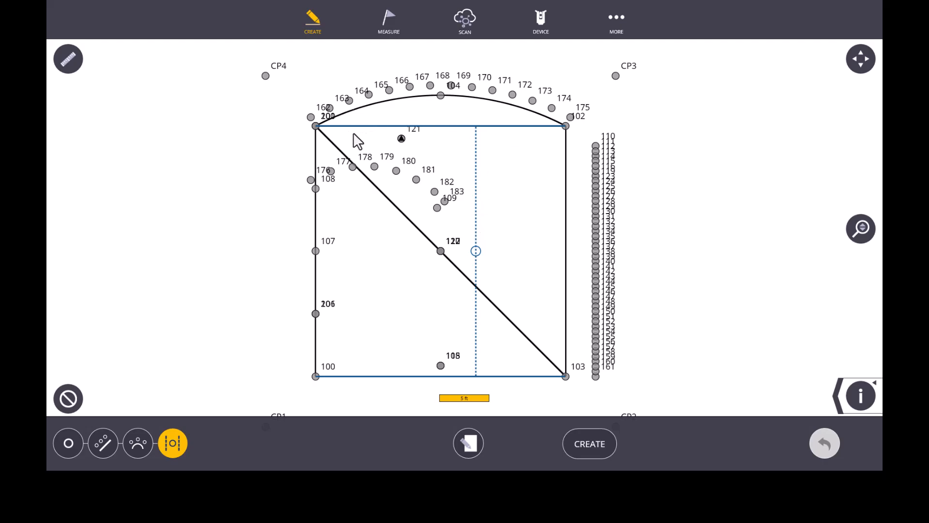